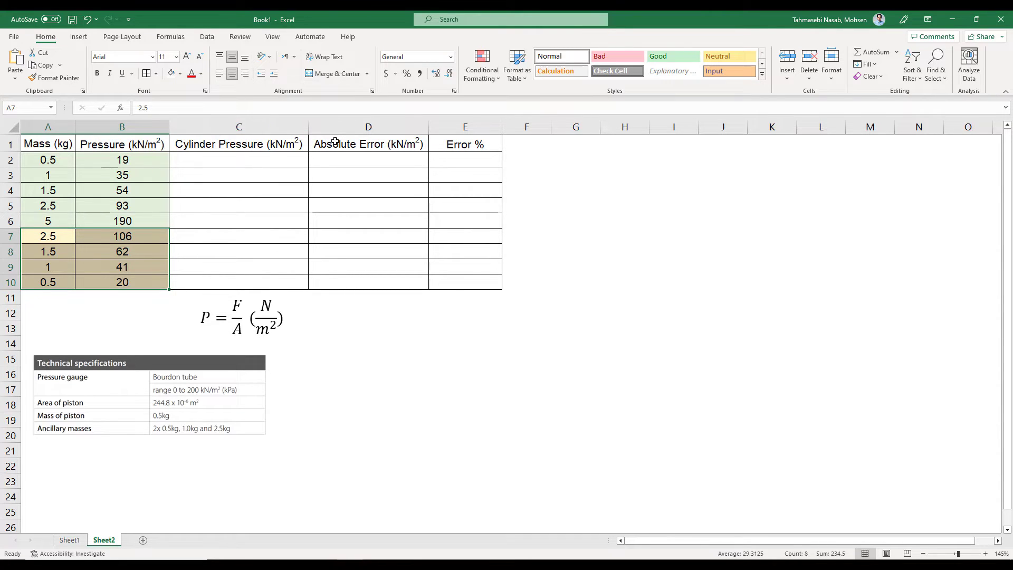
Step: Write the cylinder pressure formula =A2*9.81/(244.8*POWER(10,-6)) in cell C2
{"action": "left_click", "coordinate": [256, 145]}
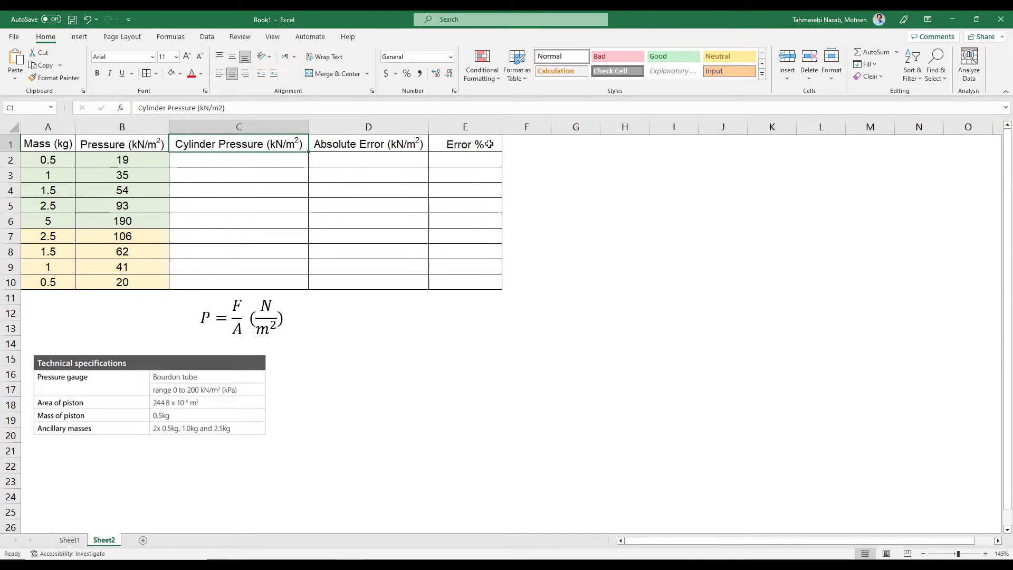
{"action": "left_click", "coordinate": [251, 162]}
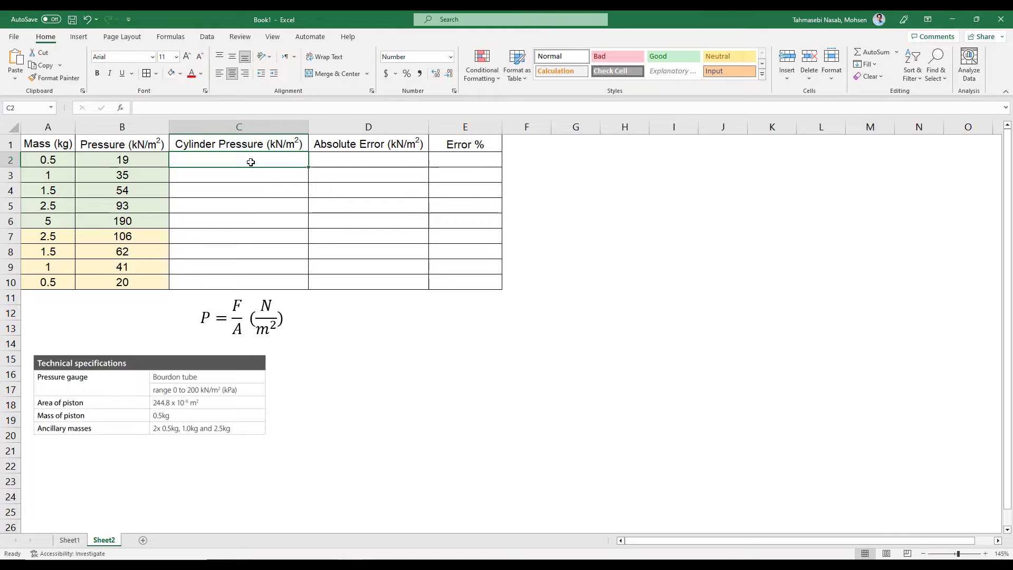
{"action": "type", "text": "="}
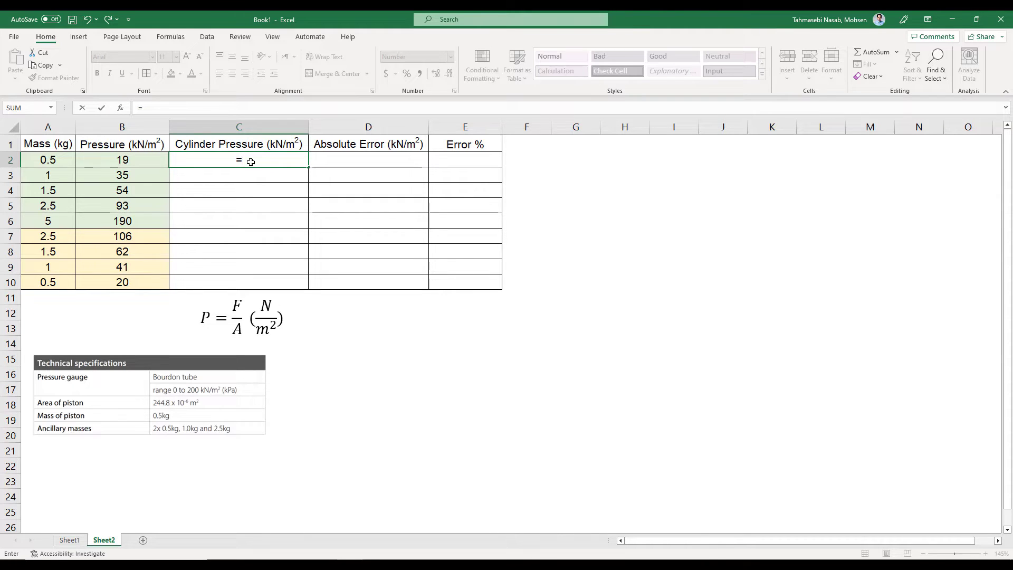
{"action": "left_click", "coordinate": [46, 160]}
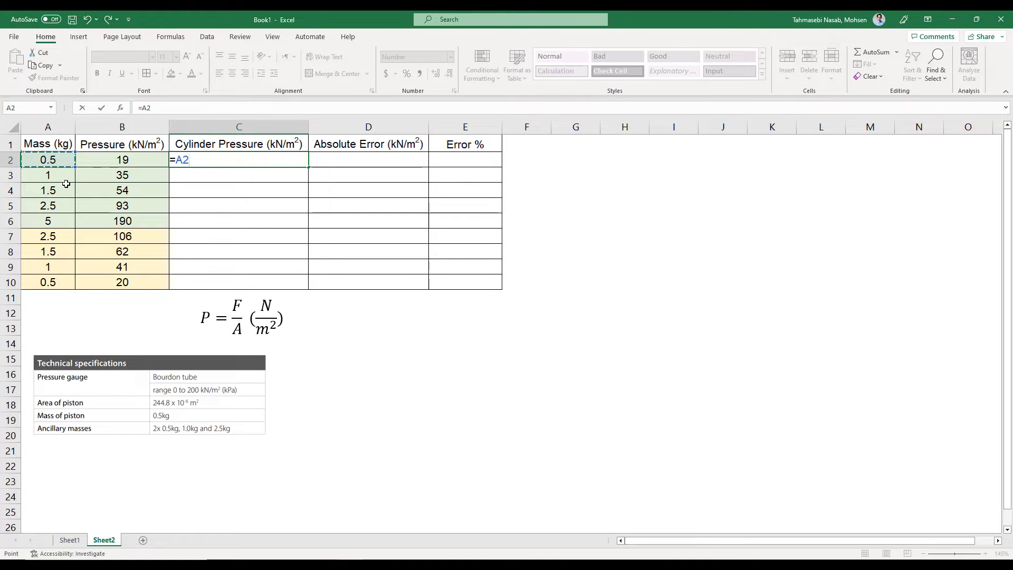
{"action": "type", "text": "*9.81"}
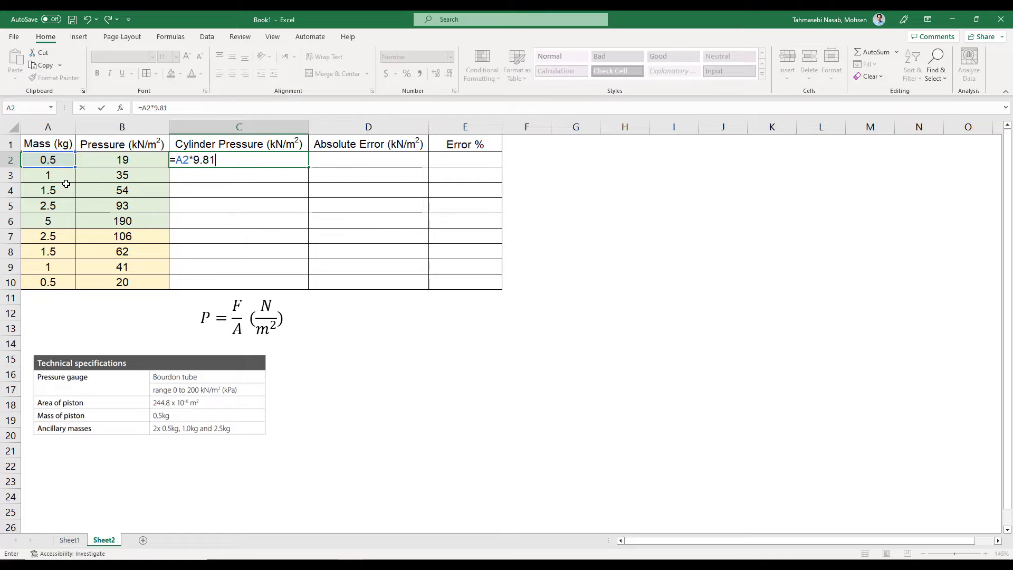
{"action": "type", "text": "/"}
{"action": "type", "text": "(244.8*"}
{"action": "type", "text": "power"}
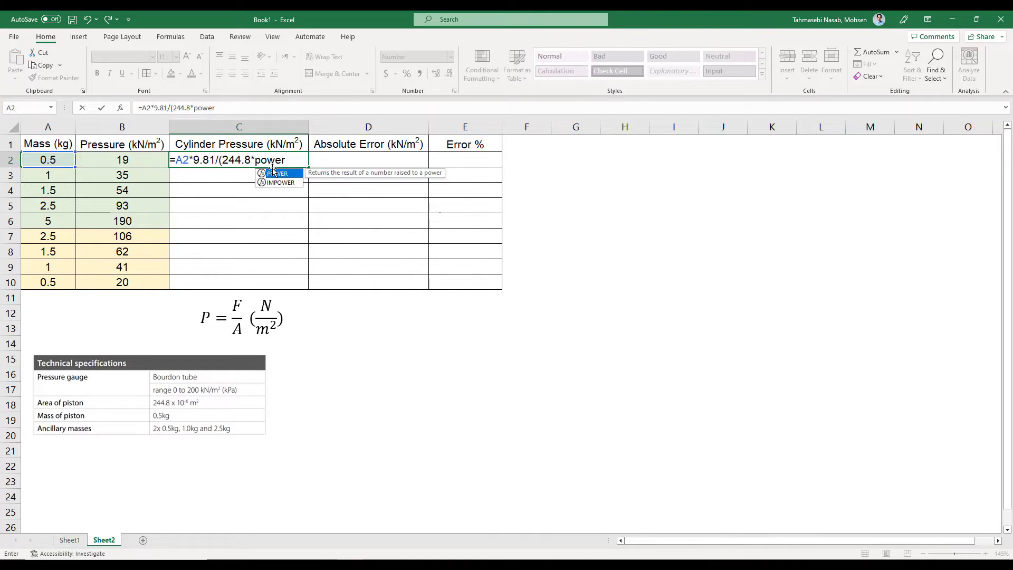
{"action": "type", "text": "(10,"}
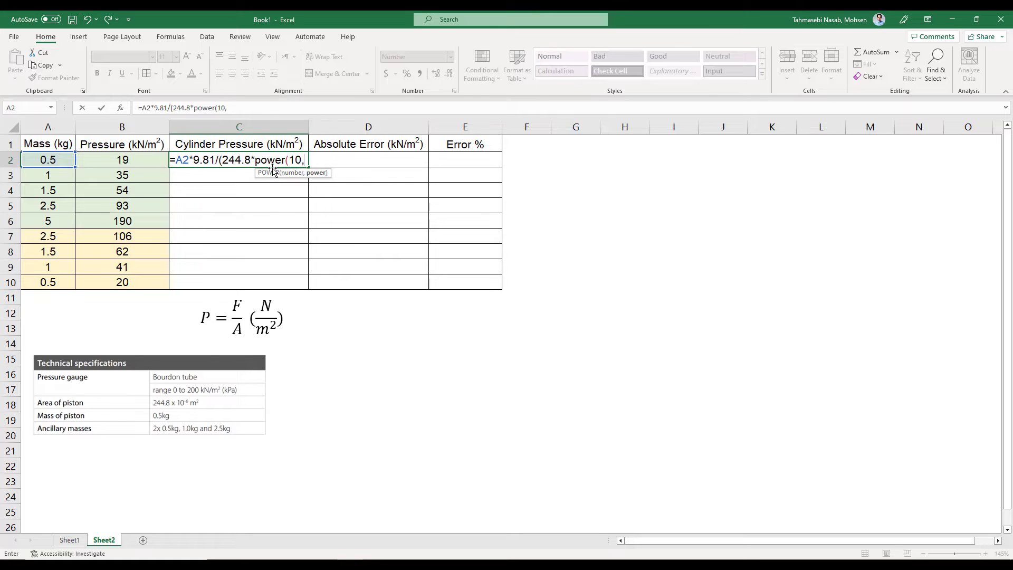
{"action": "type", "text": "-6)"}
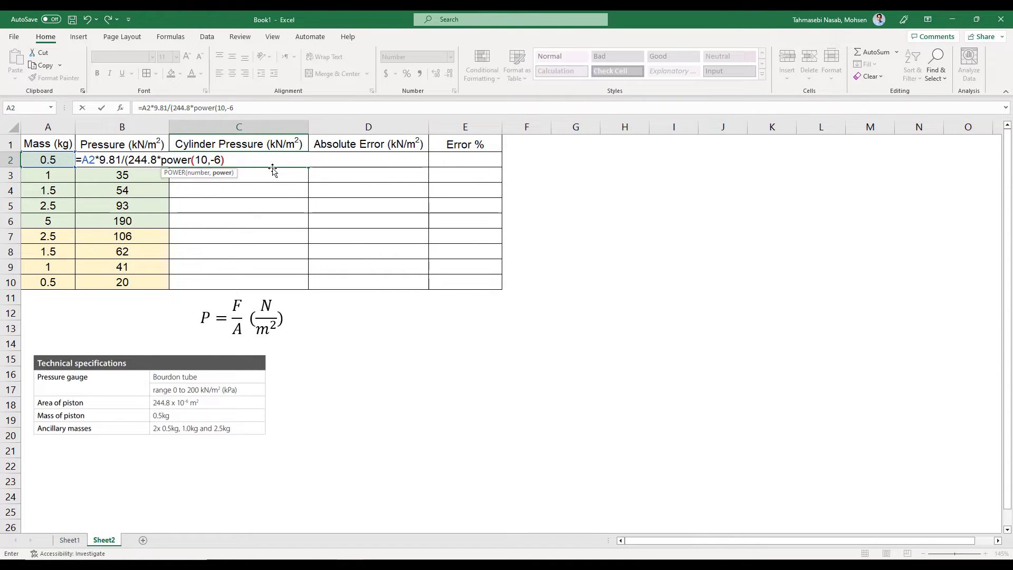
{"action": "type", "text": ")"}
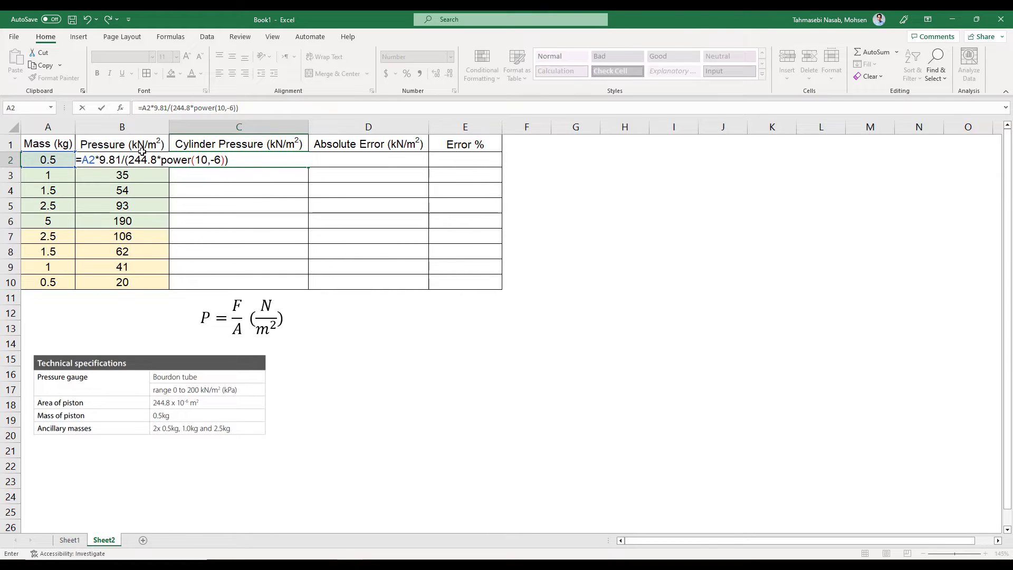
Step: Enclose the C2 pressure expression in parentheses and divide it by 1000 to convert to kN/m², then enter the formula
{"action": "left_click", "coordinate": [141, 108]}
{"action": "type", "text": "("}
{"action": "left_click", "coordinate": [272, 113]}
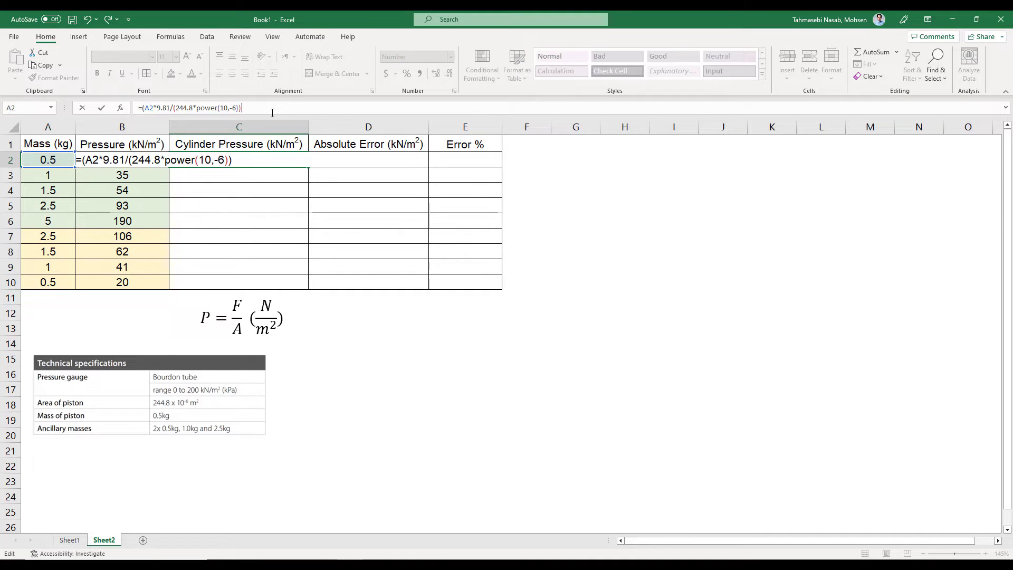
{"action": "type", "text": ")/1000"}
{"action": "key", "text": "Return"}
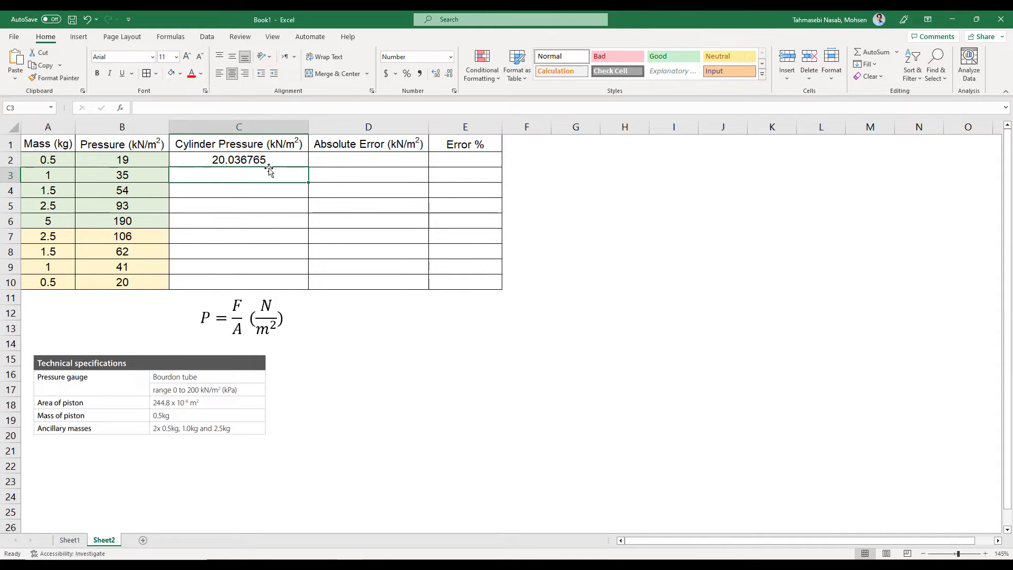
Step: Reduce cell C2 to two decimal places and fill its formula down through C10
{"action": "left_click", "coordinate": [242, 163]}
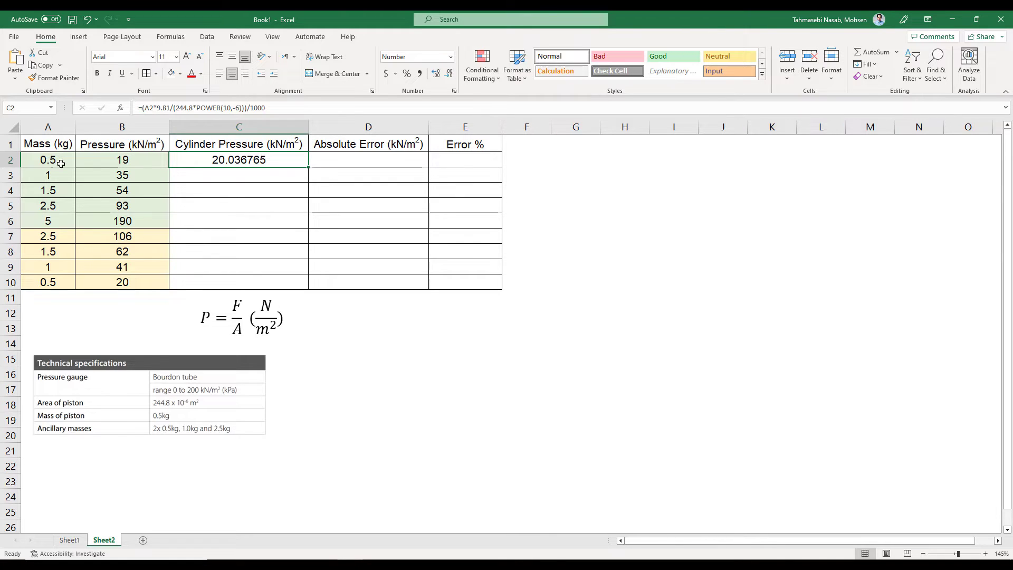
{"action": "left_click", "coordinate": [132, 162]}
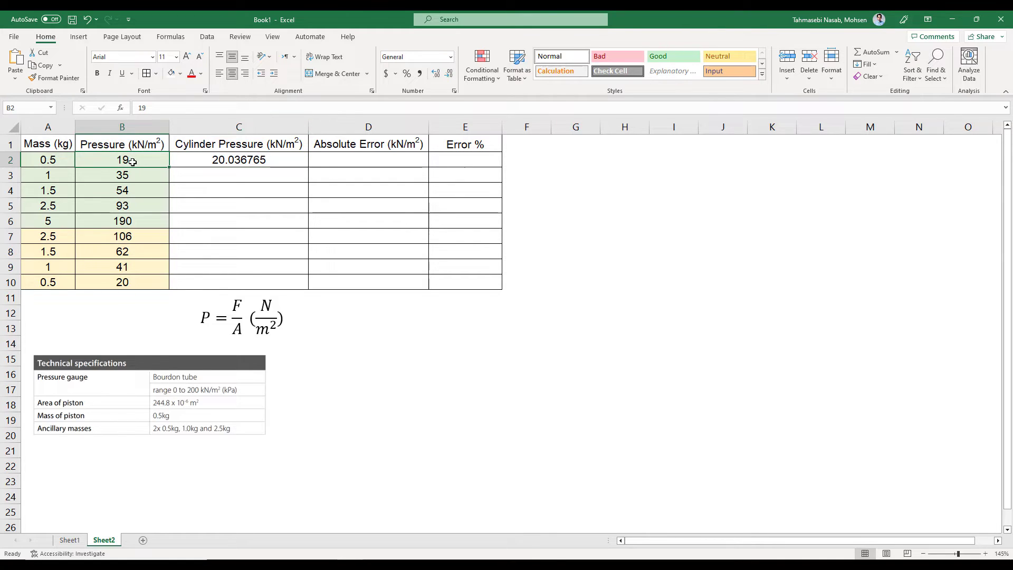
{"action": "left_click", "coordinate": [252, 163]}
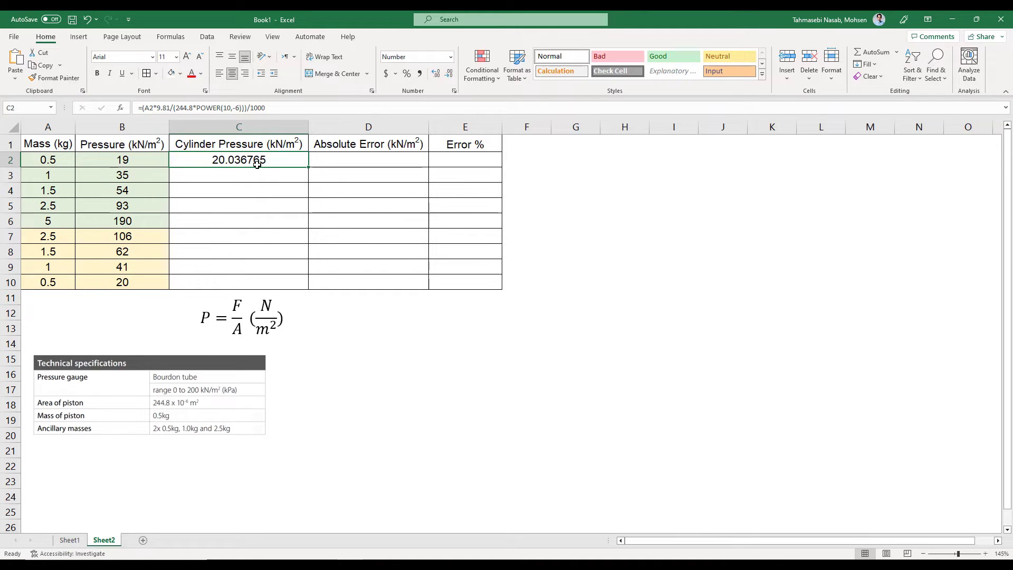
{"action": "left_click", "coordinate": [449, 77]}
{"action": "left_click", "coordinate": [449, 77]}
{"action": "left_click", "coordinate": [449, 77]}
{"action": "left_click", "coordinate": [449, 77]}
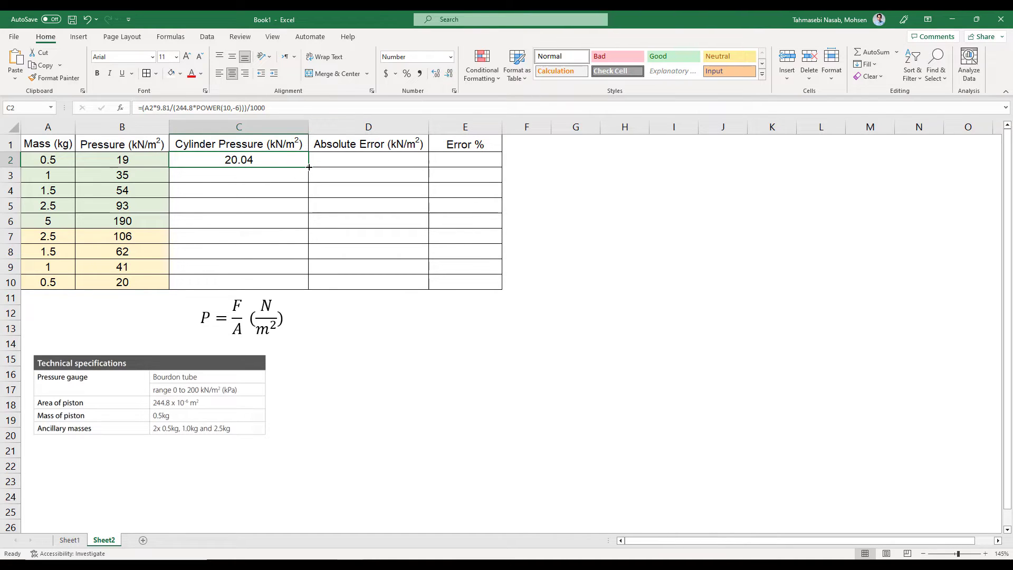
{"action": "left_click_drag", "start_coordinate": [309, 167], "coordinate": [307, 282]}
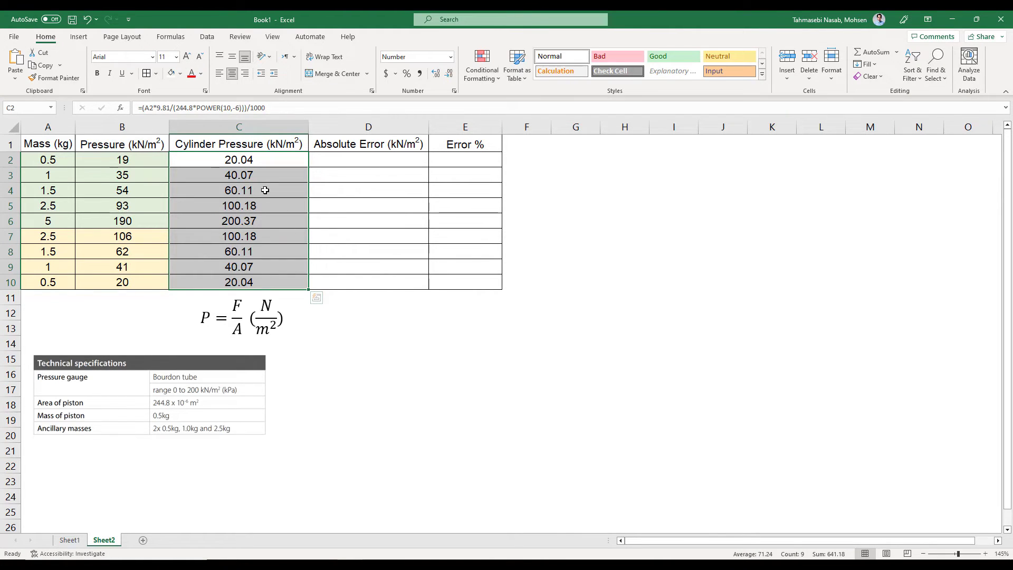
Step: Enter the absolute error formula =ABS(B2-C2) in cell D2
{"action": "left_click", "coordinate": [352, 158]}
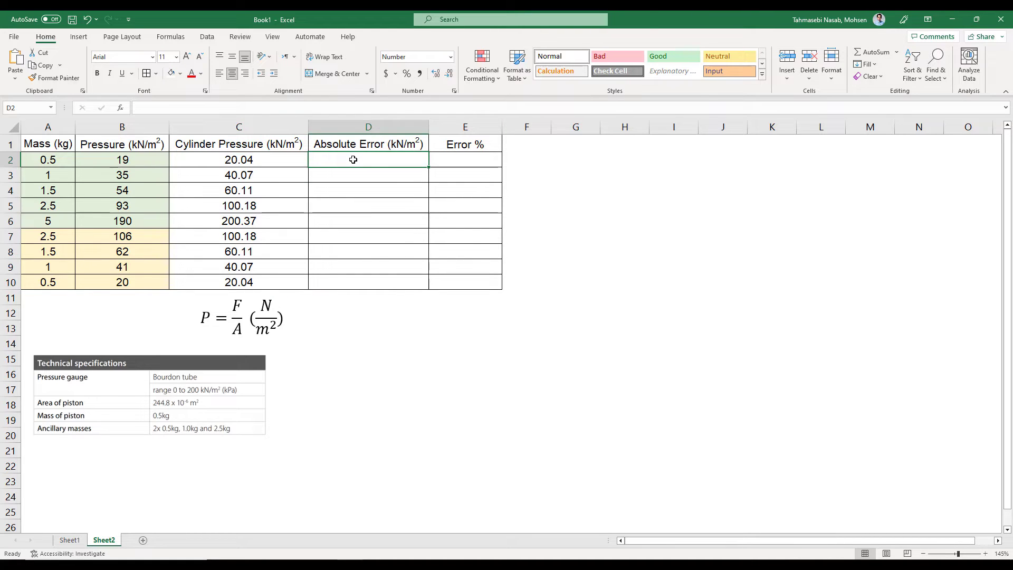
{"action": "type", "text": "="}
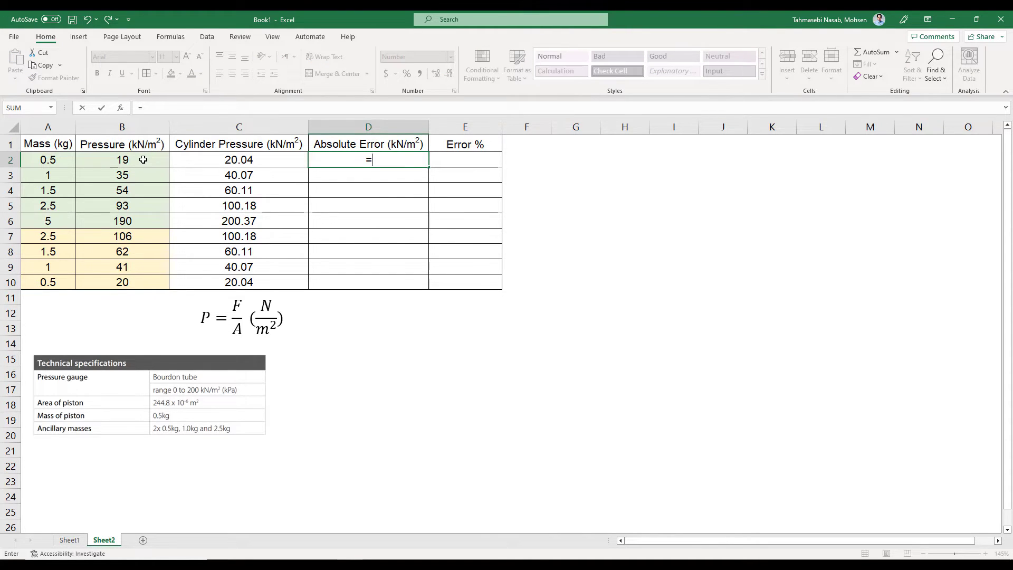
{"action": "type", "text": "abs("}
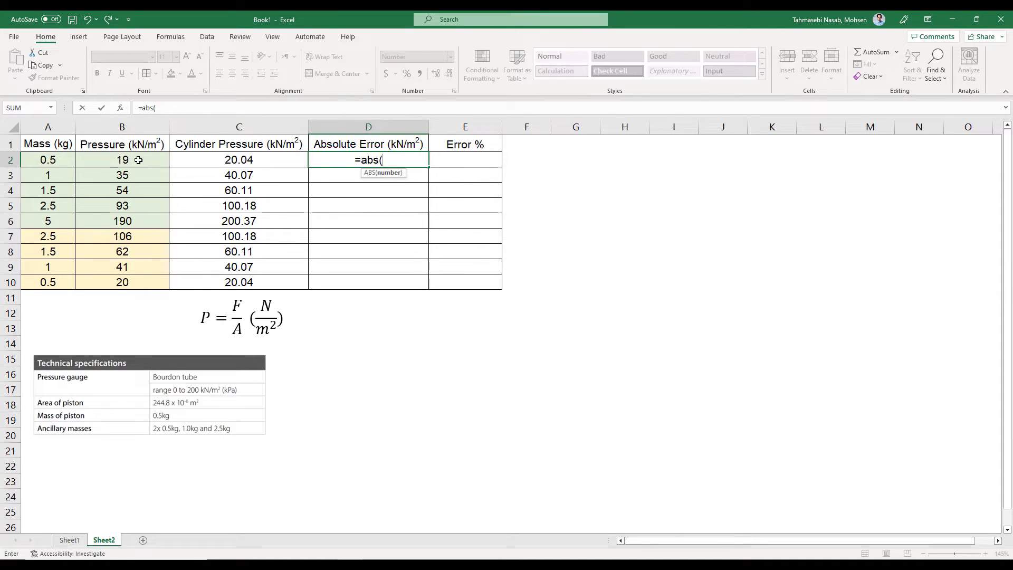
{"action": "left_click", "coordinate": [138, 160]}
{"action": "type", "text": "-"}
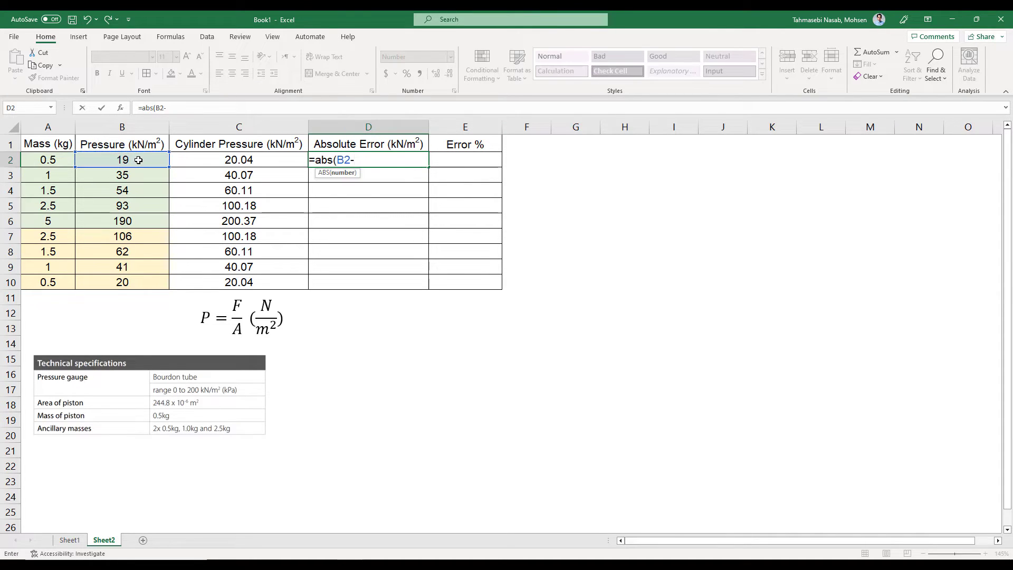
{"action": "left_click", "coordinate": [225, 162]}
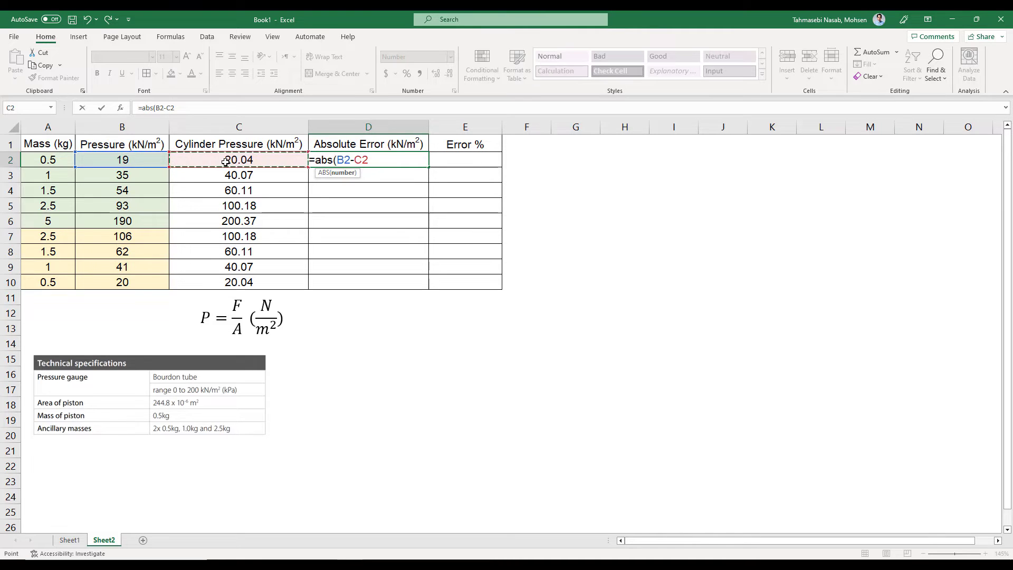
{"action": "type", "text": ")"}
{"action": "key", "text": "Return"}
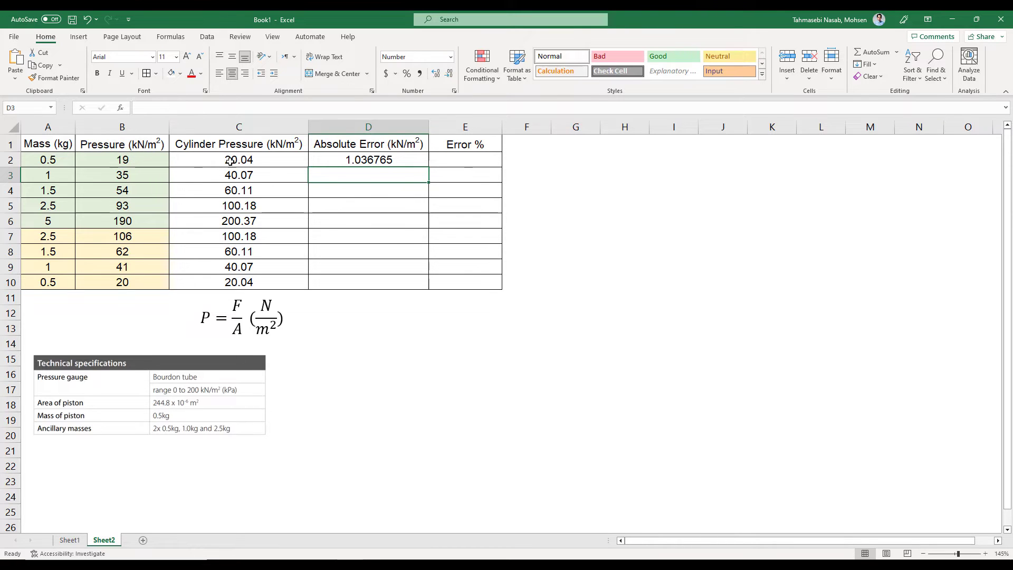
Step: Reduce cell D2 to two decimal places and fill its formula down through D10
{"action": "left_click", "coordinate": [391, 158]}
{"action": "left_click", "coordinate": [450, 74]}
{"action": "left_click", "coordinate": [449, 74]}
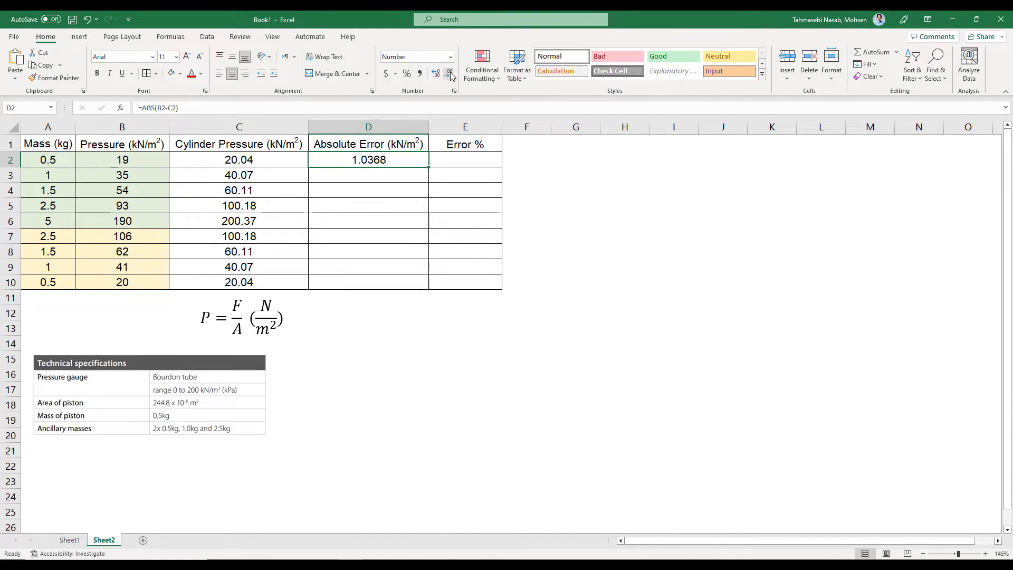
{"action": "left_click", "coordinate": [450, 74]}
{"action": "left_click", "coordinate": [450, 74]}
{"action": "left_click_drag", "start_coordinate": [429, 167], "coordinate": [421, 282]}
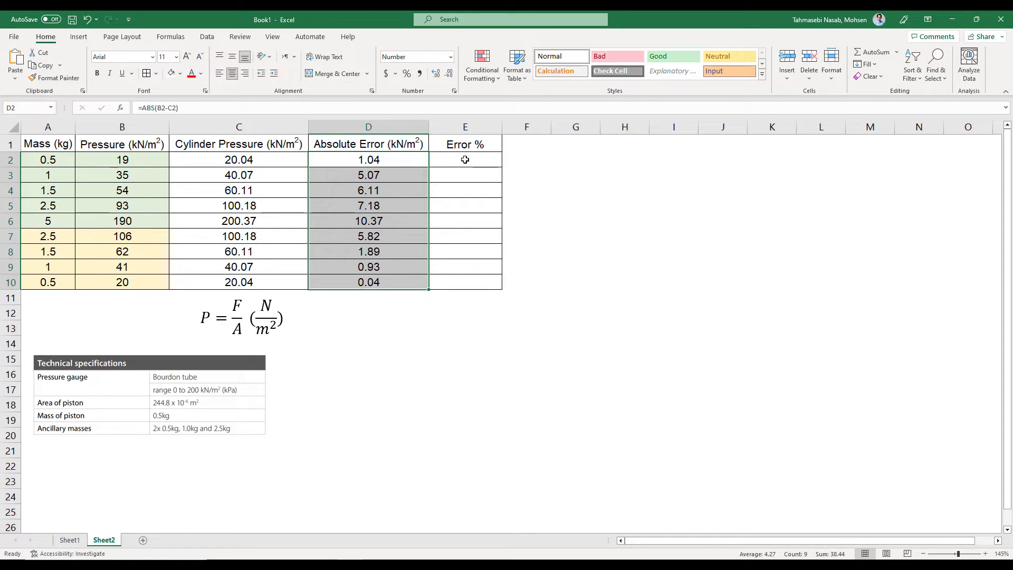
Step: Enter the percentage error formula =100*D2/C2 in cell E2
{"action": "left_click", "coordinate": [464, 159]}
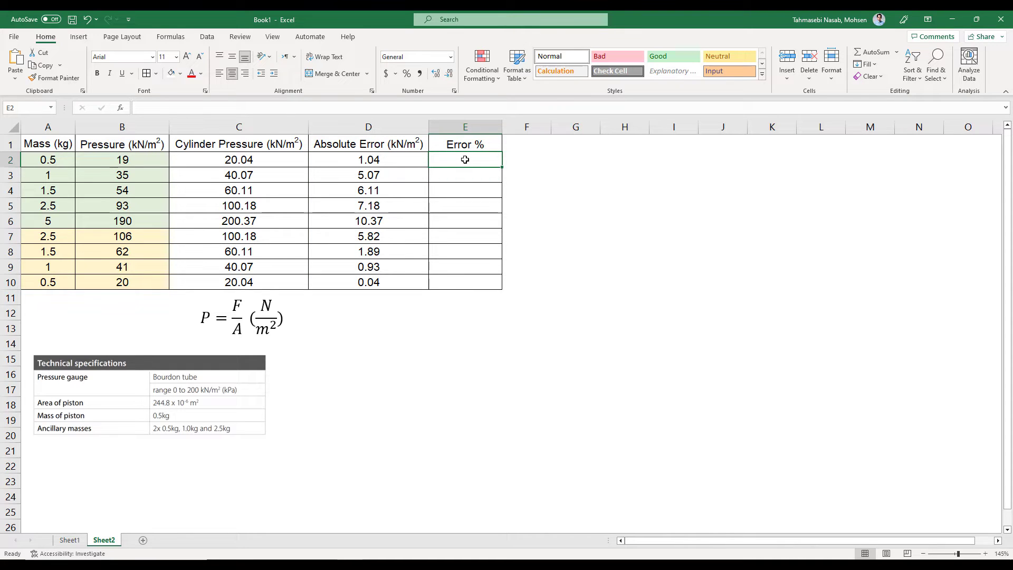
{"action": "type", "text": "="}
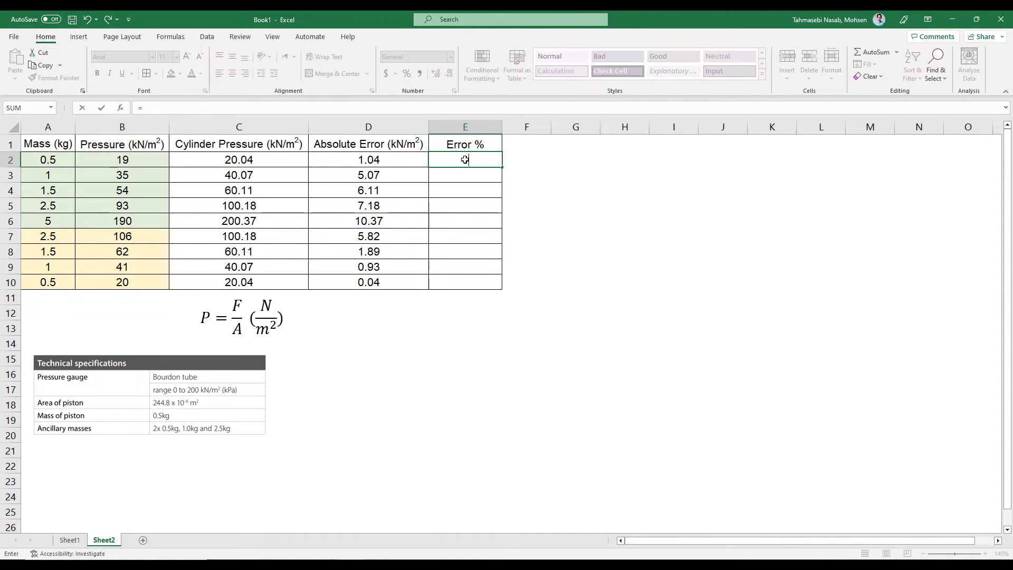
{"action": "type", "text": "100*"}
{"action": "left_click", "coordinate": [376, 160]}
{"action": "type", "text": "/"}
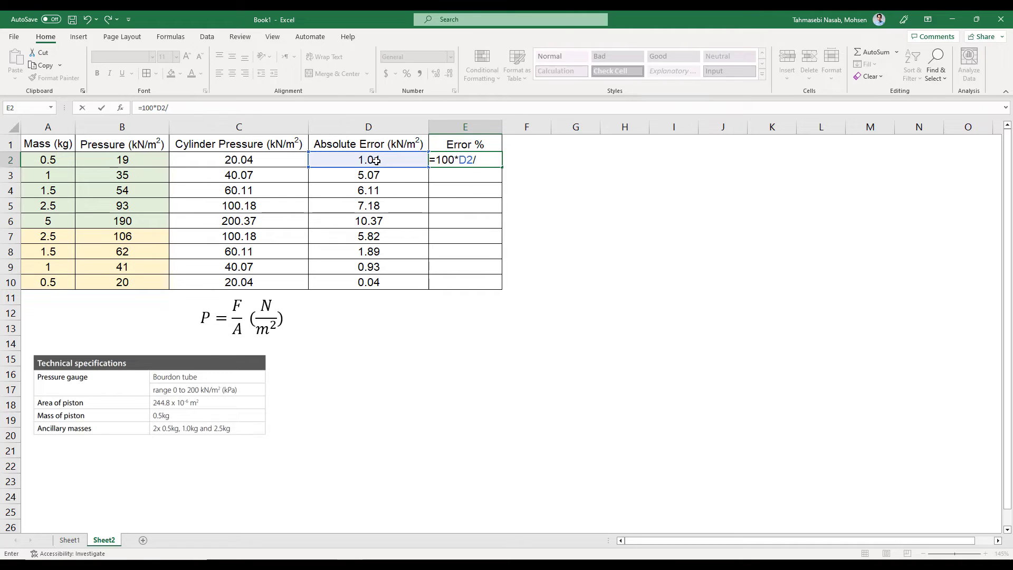
{"action": "left_click", "coordinate": [245, 160]}
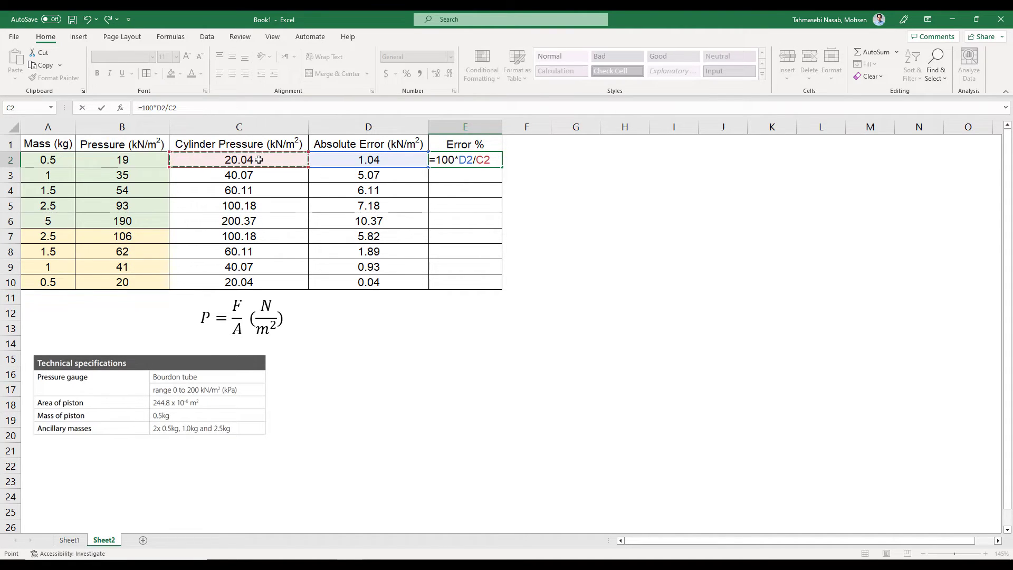
{"action": "key", "text": "Return"}
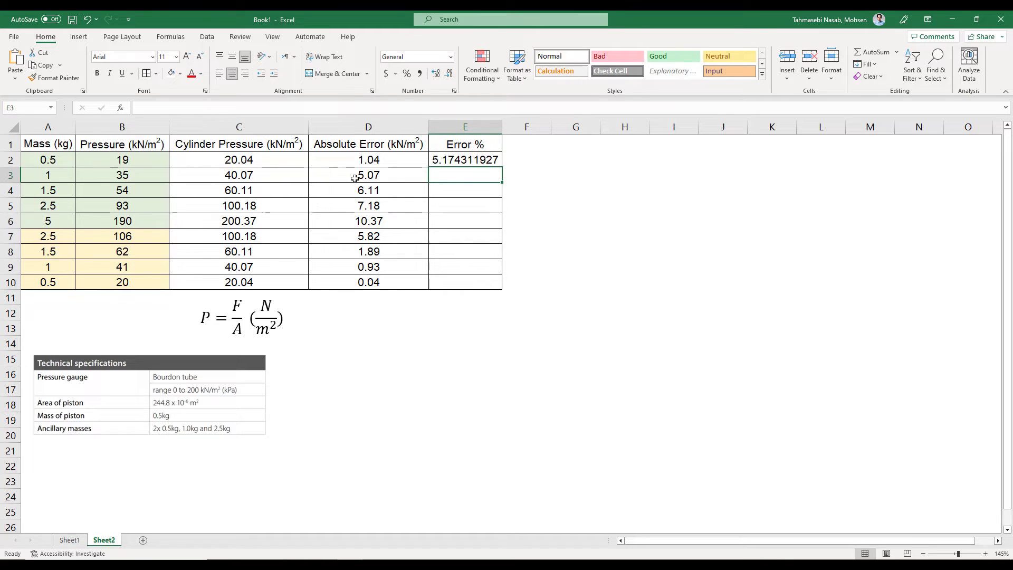
Step: Reduce cell E2 to two decimal places and fill its formula down through E10
{"action": "left_click", "coordinate": [474, 162]}
{"action": "left_click", "coordinate": [450, 75]}
{"action": "left_click", "coordinate": [450, 74]}
{"action": "left_click", "coordinate": [449, 75]}
{"action": "left_click", "coordinate": [450, 75]}
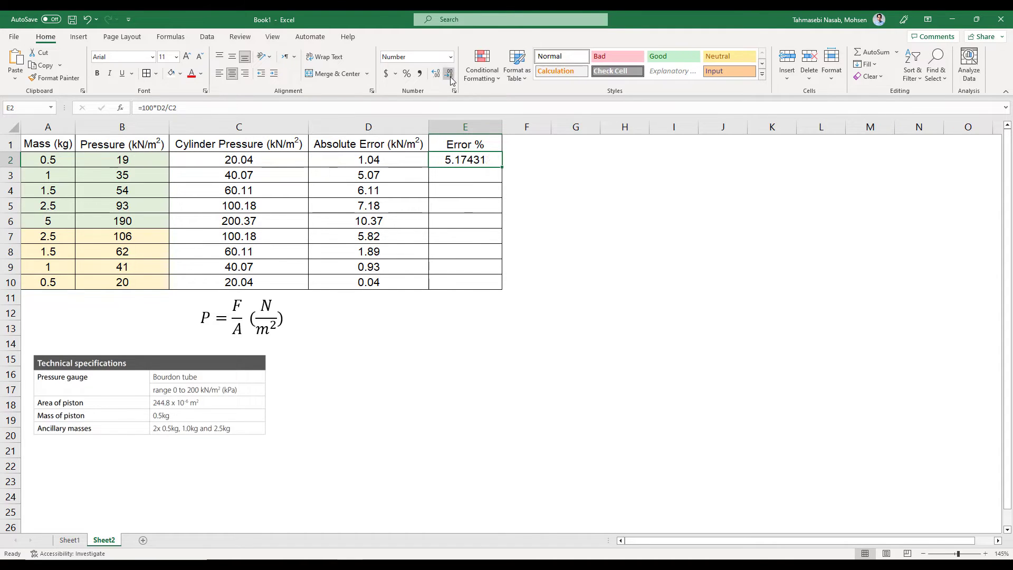
{"action": "left_click", "coordinate": [450, 75]}
{"action": "left_click", "coordinate": [449, 75]}
{"action": "left_click", "coordinate": [450, 75]}
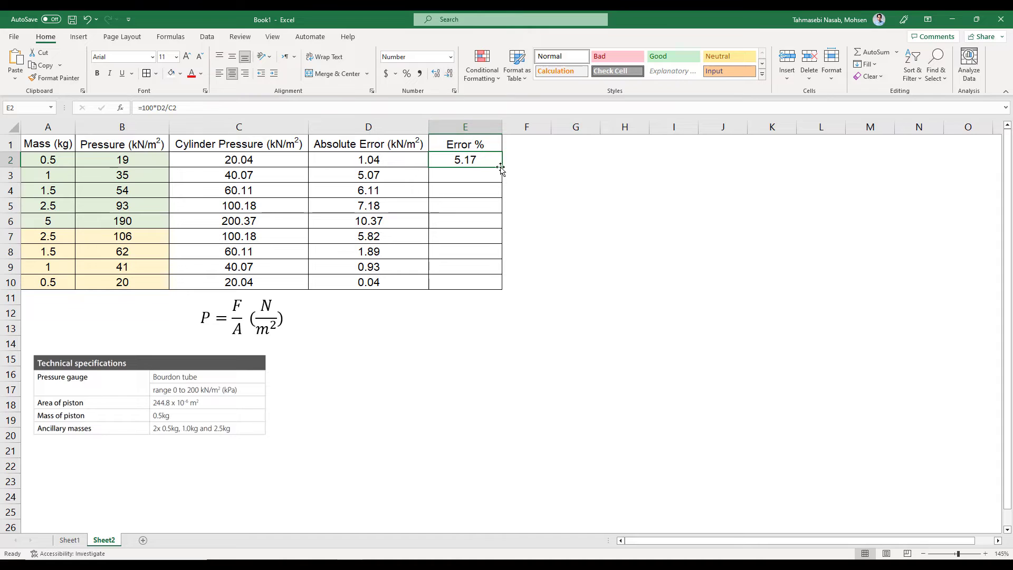
{"action": "left_click_drag", "start_coordinate": [502, 167], "coordinate": [491, 287]}
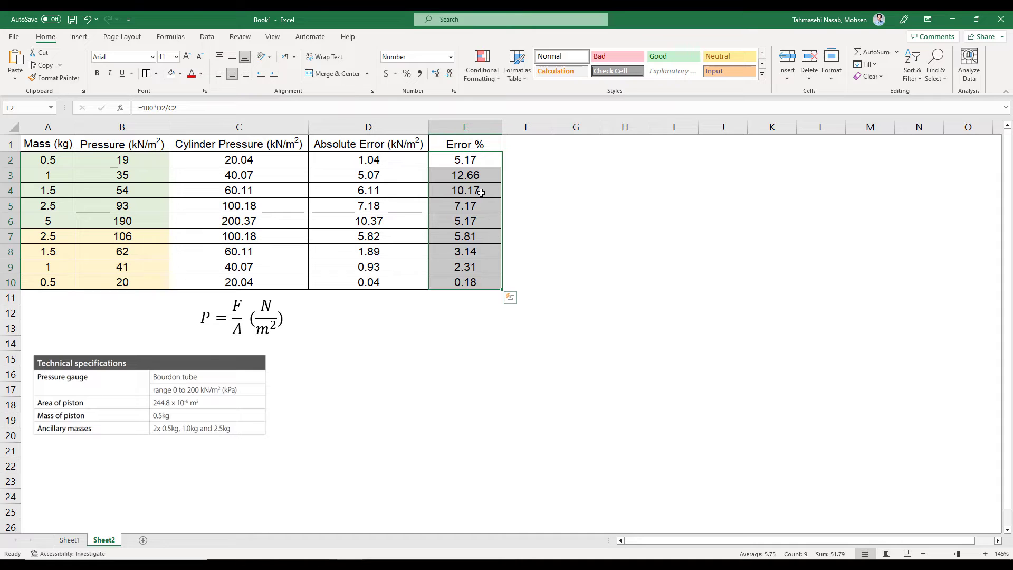
Step: Highlight the largest Error % value, in cell E3, with a light orange fill
{"action": "left_click", "coordinate": [465, 176]}
{"action": "left_click", "coordinate": [180, 73]}
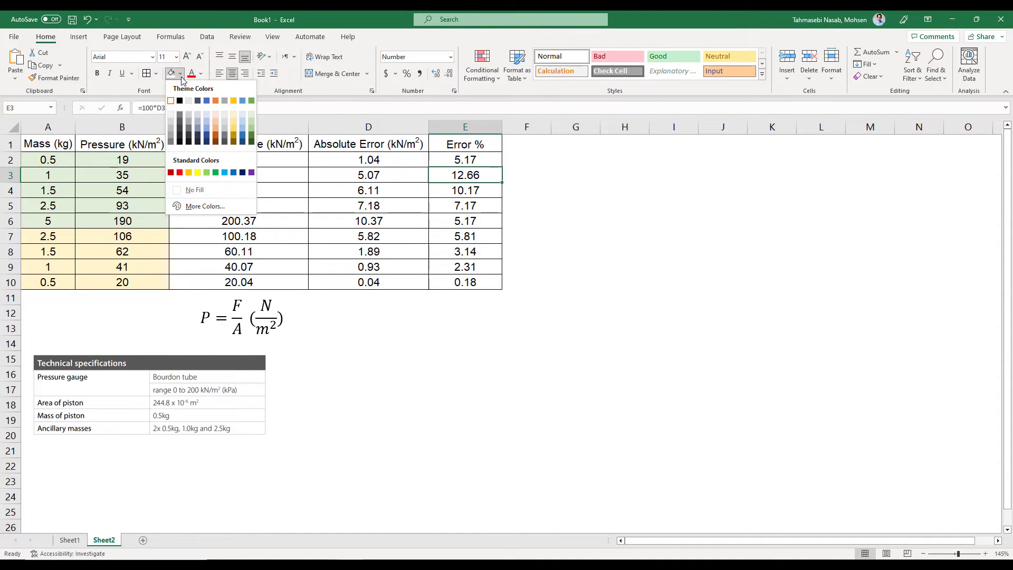
{"action": "left_click", "coordinate": [215, 116]}
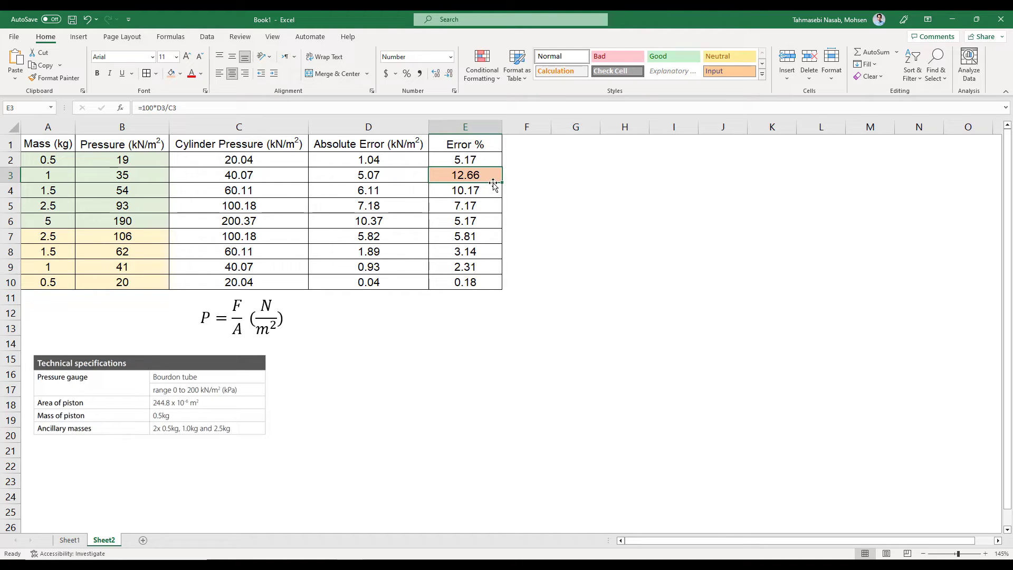
Step: Highlight the smallest Error % value, in cell E10, with a light green fill
{"action": "left_click", "coordinate": [477, 284]}
{"action": "left_click", "coordinate": [180, 74]}
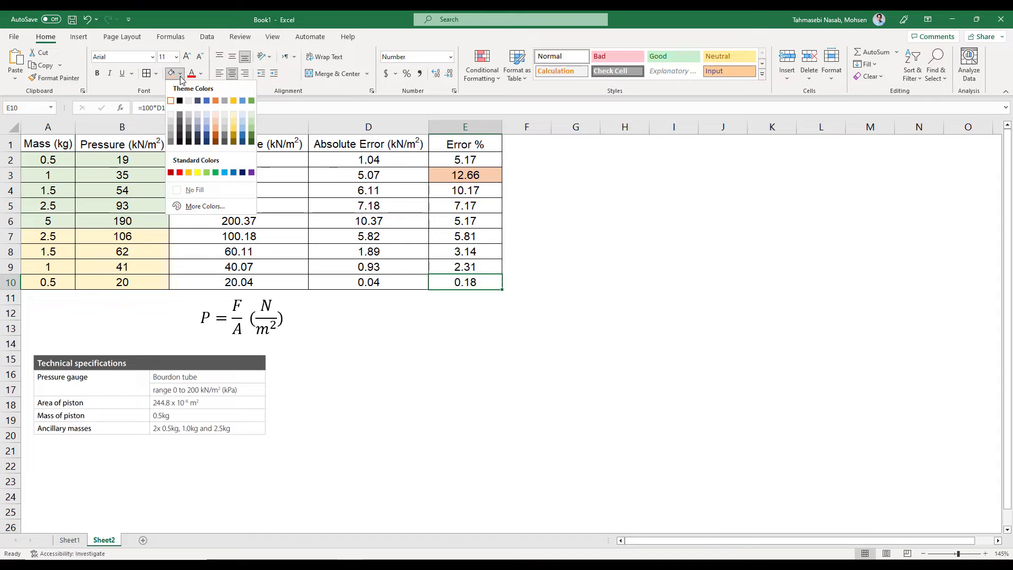
{"action": "left_click", "coordinate": [251, 115]}
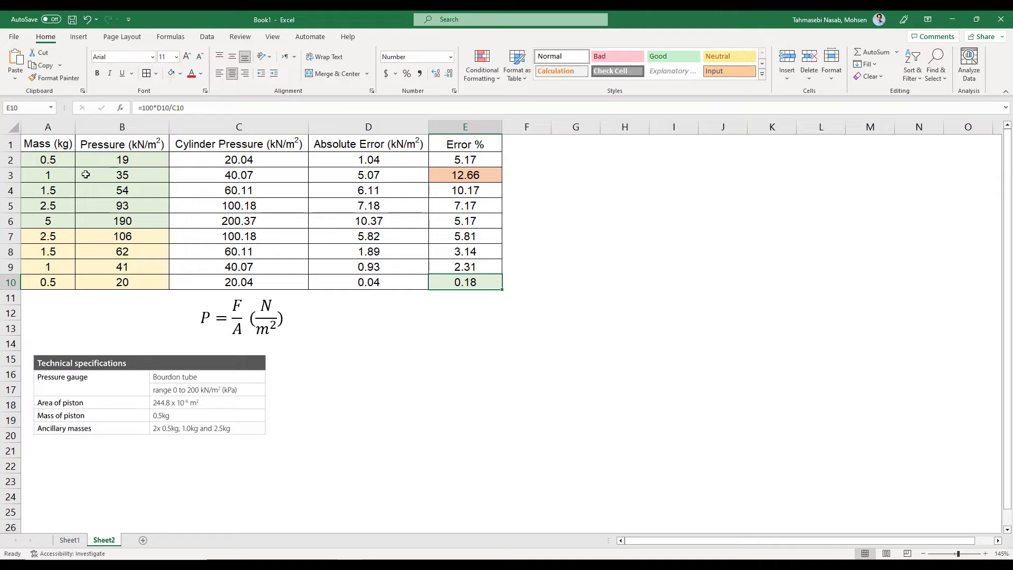
Step: Insert a smooth-line scatter chart with markers from A1:A10 and D1:D10, and place it beside the table
{"action": "key", "text": "ctrl+Up"}
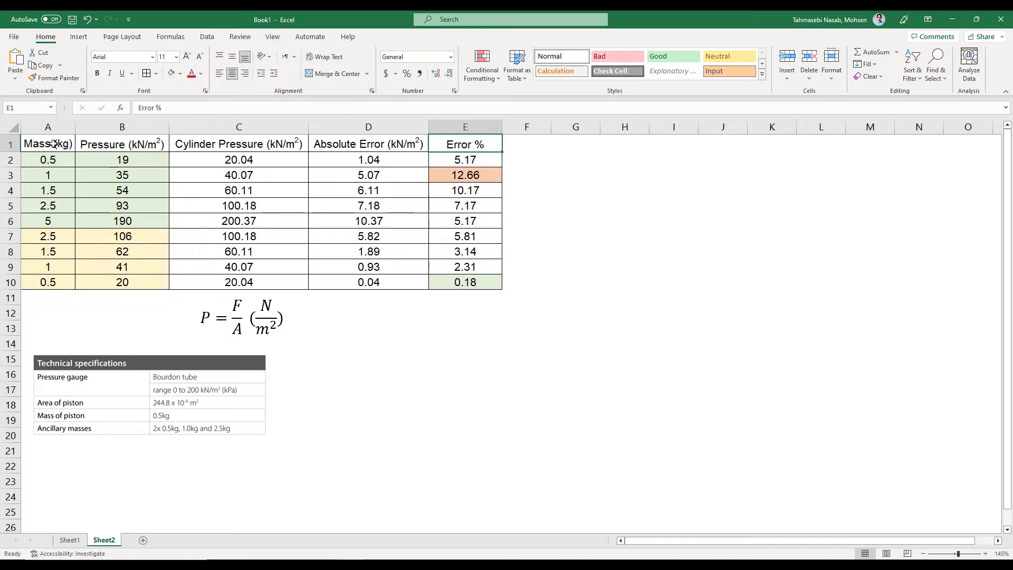
{"action": "left_click_drag", "start_coordinate": [53, 144], "coordinate": [53, 282]}
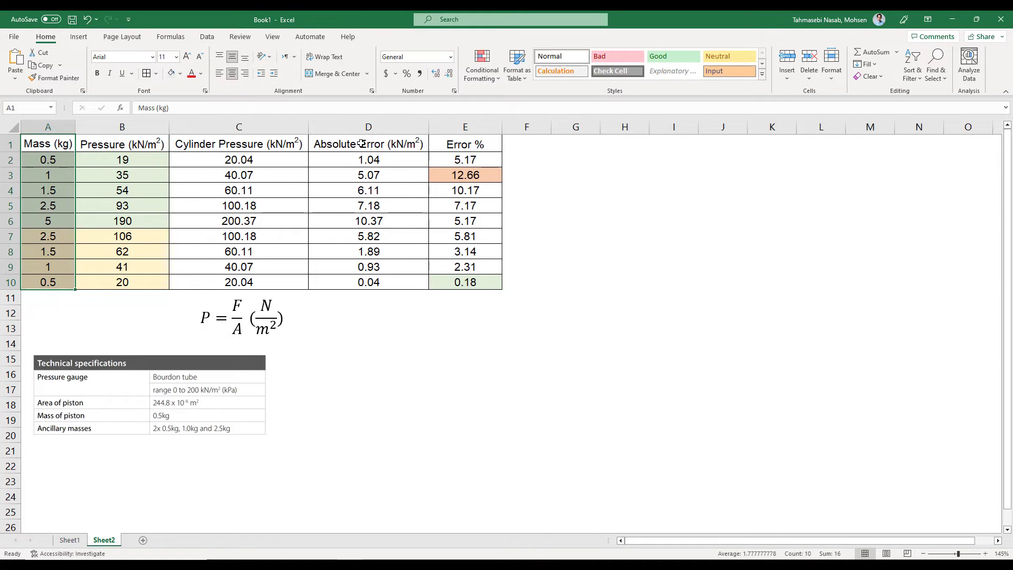
{"action": "left_click_drag", "start_coordinate": [361, 144], "coordinate": [363, 281]}
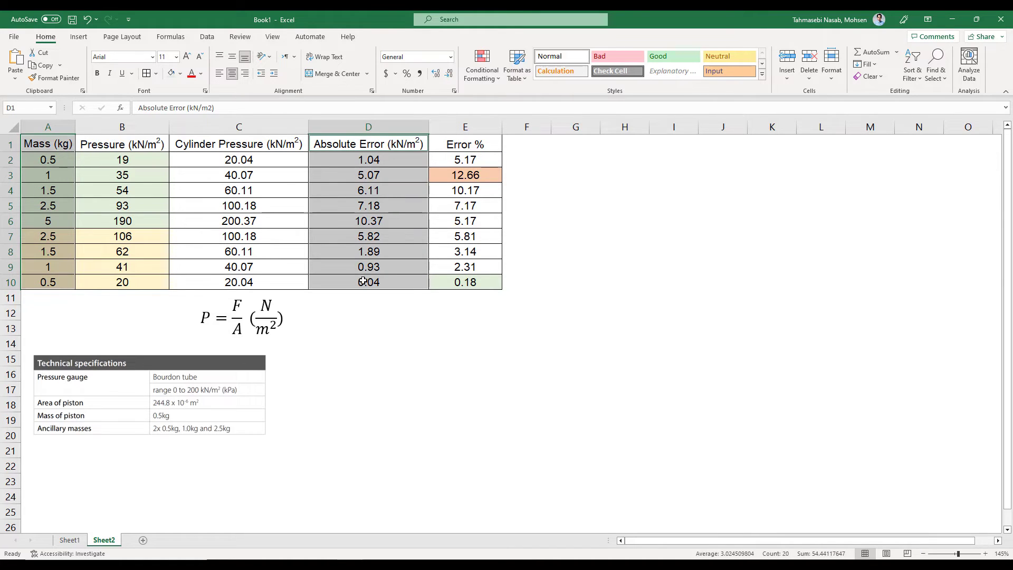
{"action": "left_click", "coordinate": [80, 38]}
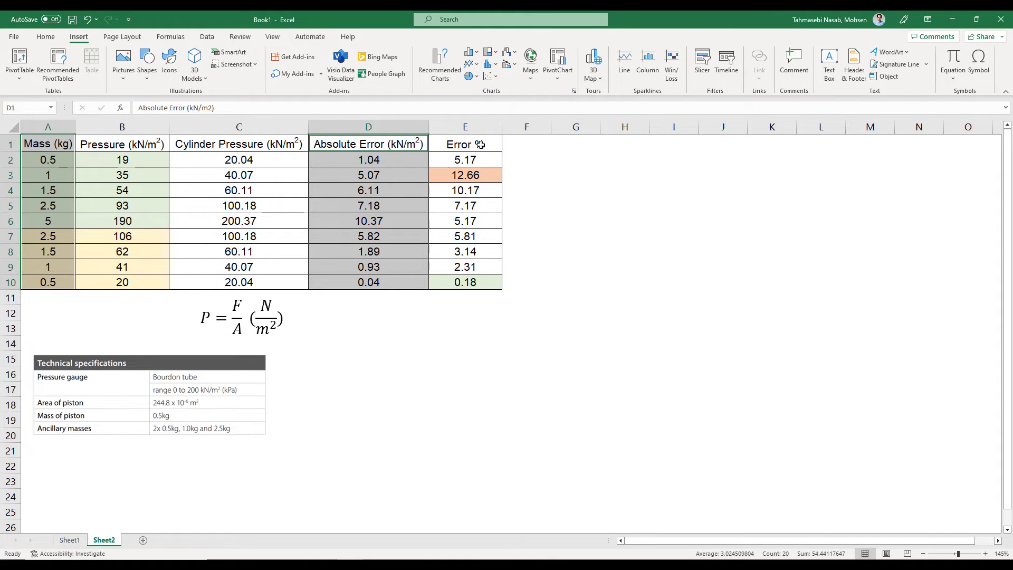
{"action": "left_click", "coordinate": [491, 77]}
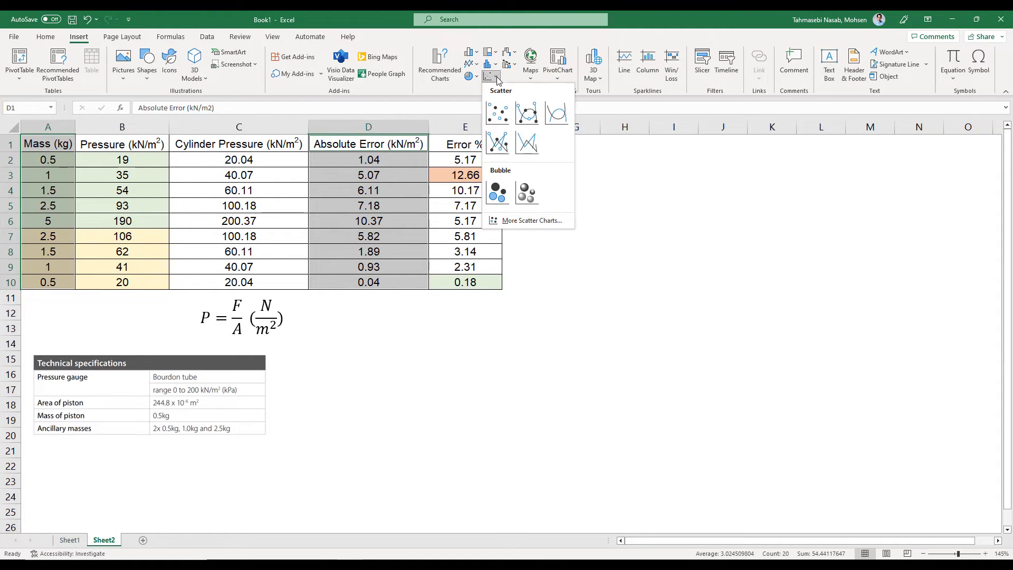
{"action": "left_click", "coordinate": [526, 107]}
{"action": "left_click_drag", "start_coordinate": [692, 225], "coordinate": [887, 172]}
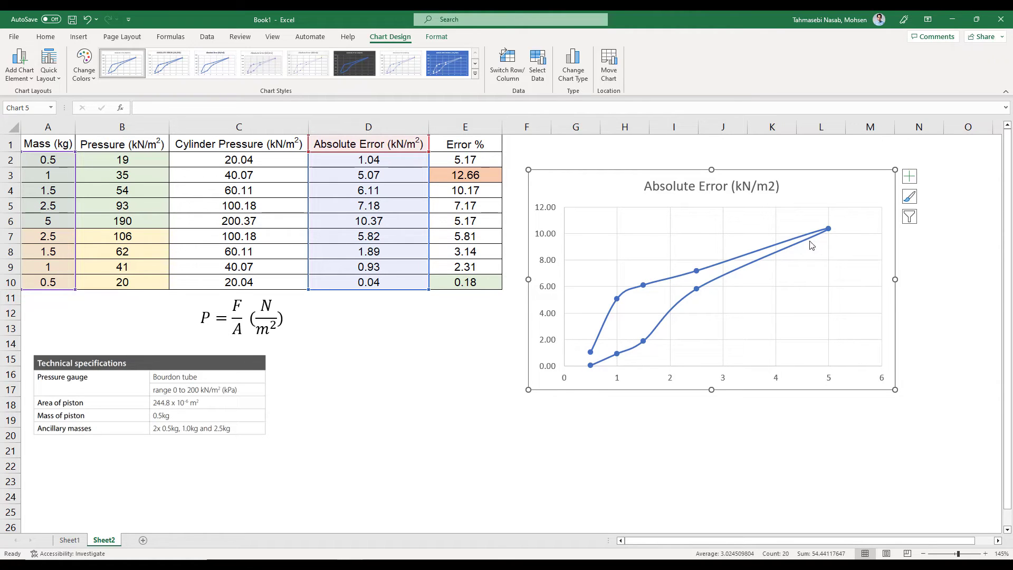
Step: Add axis titles to the Absolute Error chart and name the horizontal axis "Mass (kg)"
{"action": "left_click", "coordinate": [47, 222]}
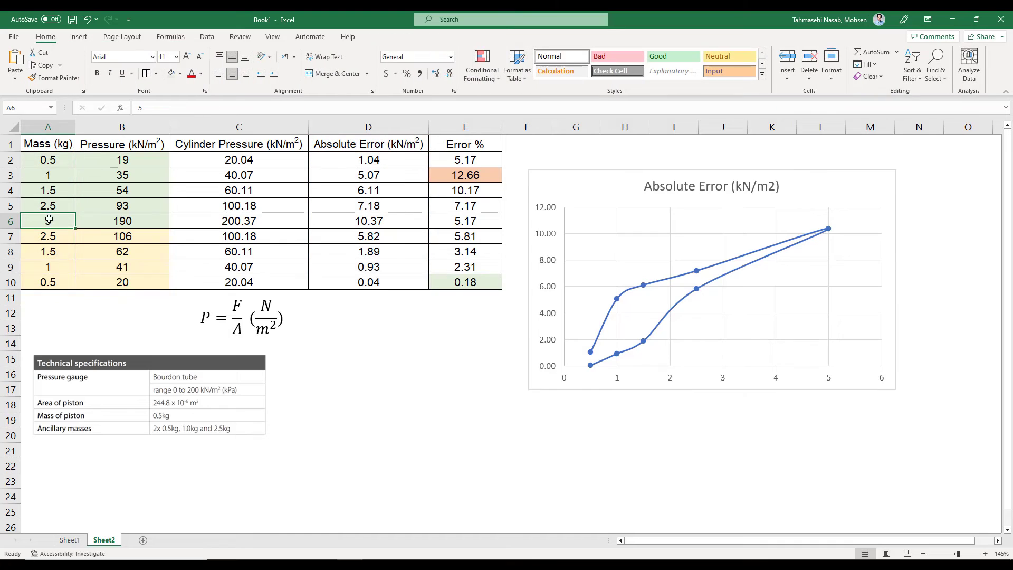
{"action": "left_click", "coordinate": [562, 195]}
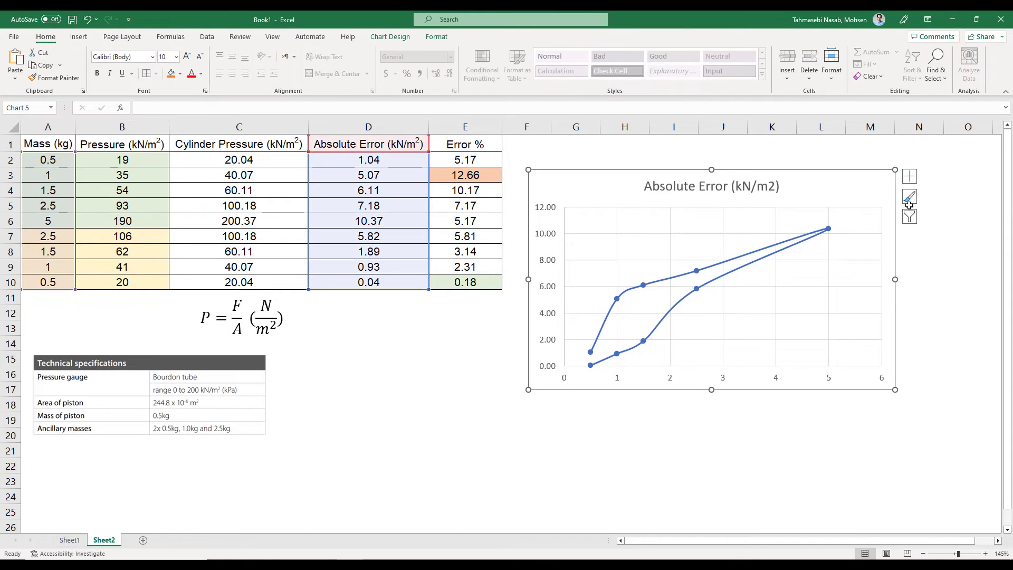
{"action": "left_click", "coordinate": [909, 177]}
{"action": "left_click", "coordinate": [935, 199]}
{"action": "double_click", "coordinate": [745, 371]}
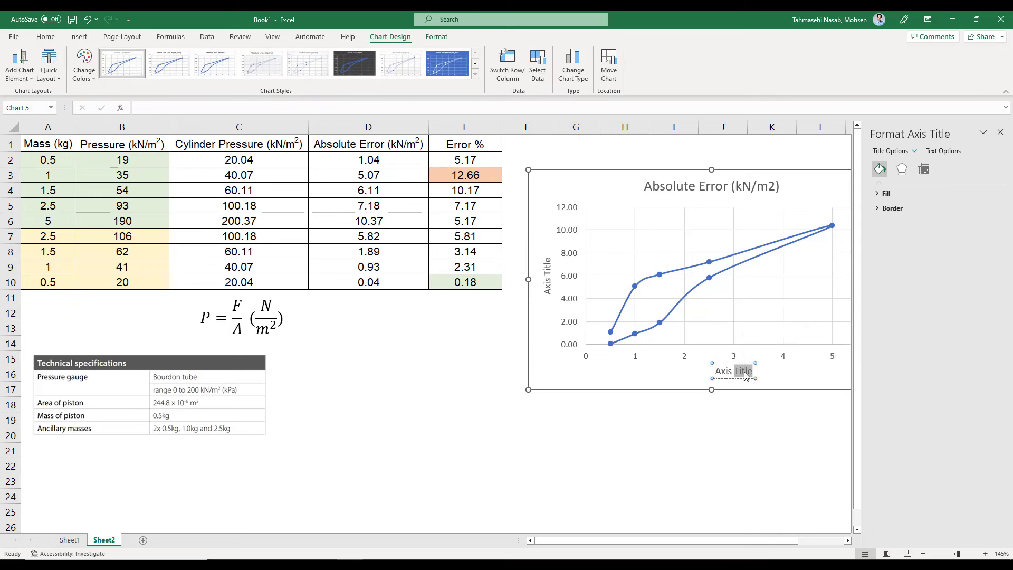
{"action": "triple_click", "coordinate": [745, 371]}
{"action": "type", "text": "Mass "}
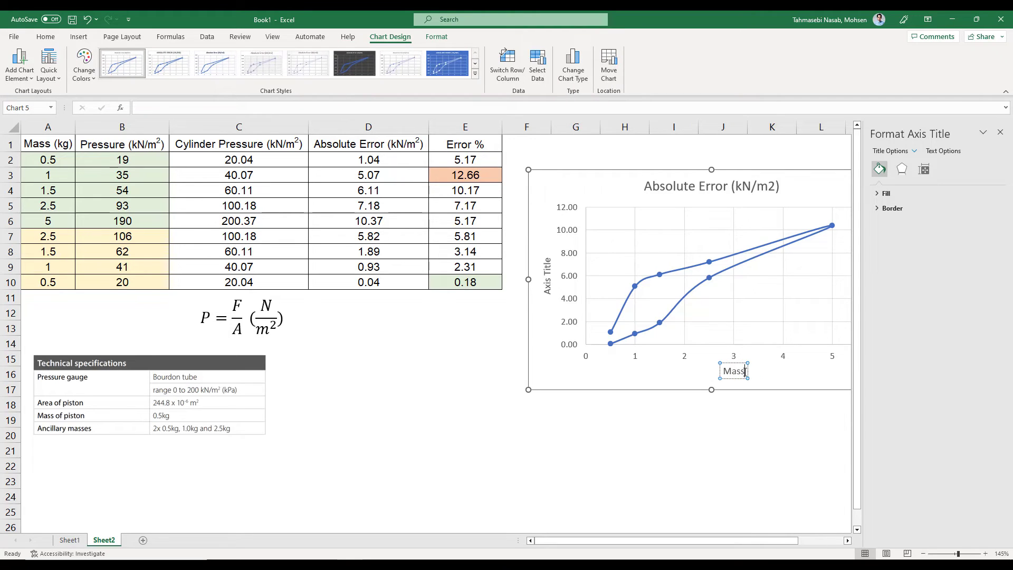
{"action": "type", "text": "(kg)"}
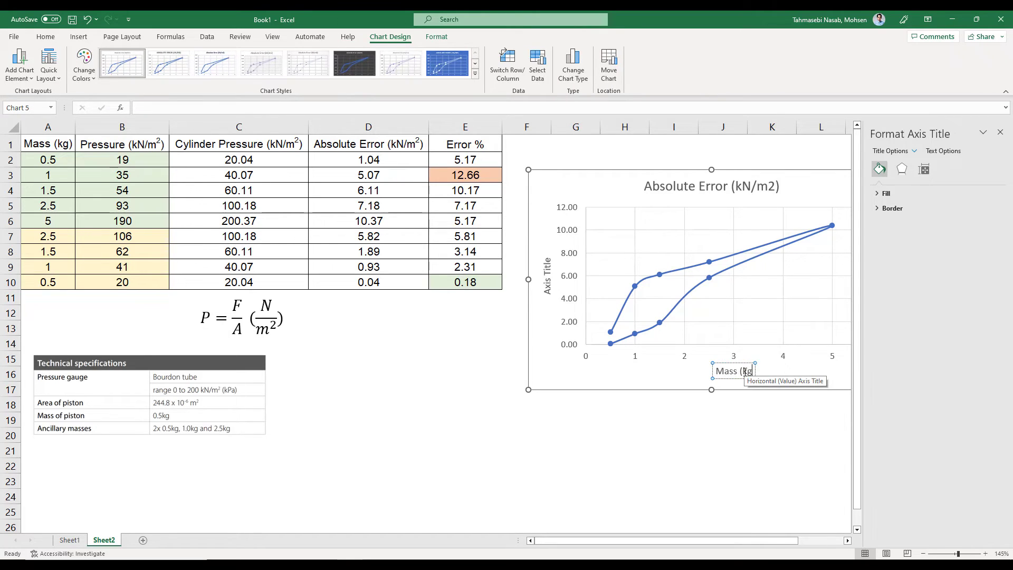
Step: Name the chart's vertical axis "Absolute Error" and close the axis title formatting options
{"action": "left_click", "coordinate": [548, 282]}
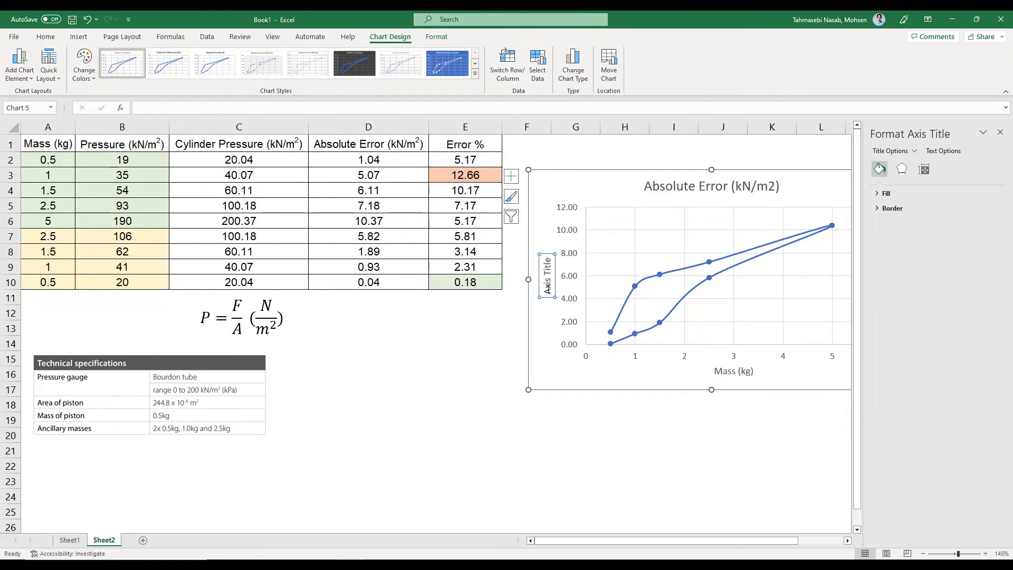
{"action": "triple_click", "coordinate": [547, 285]}
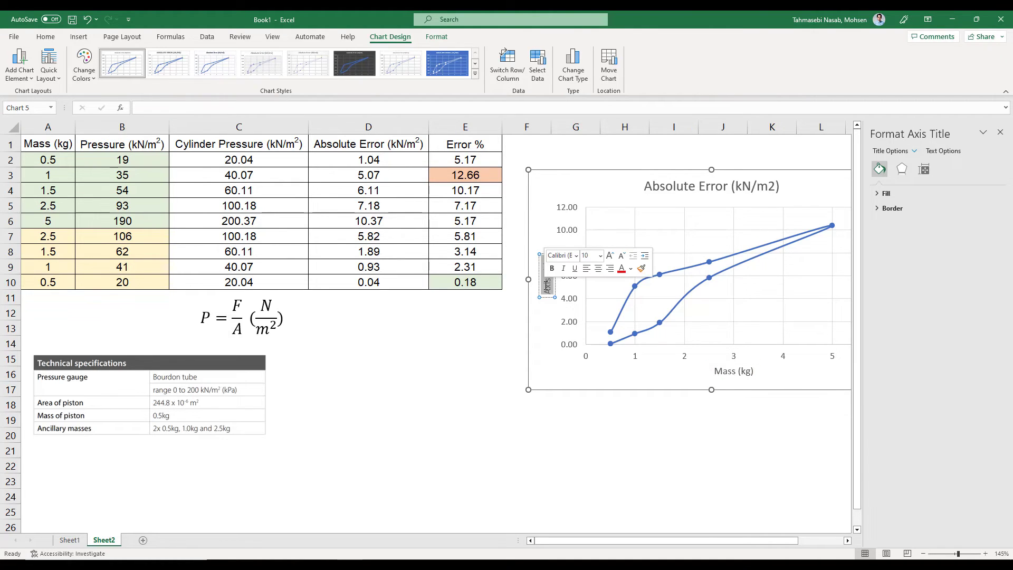
{"action": "type", "text": "Ab"}
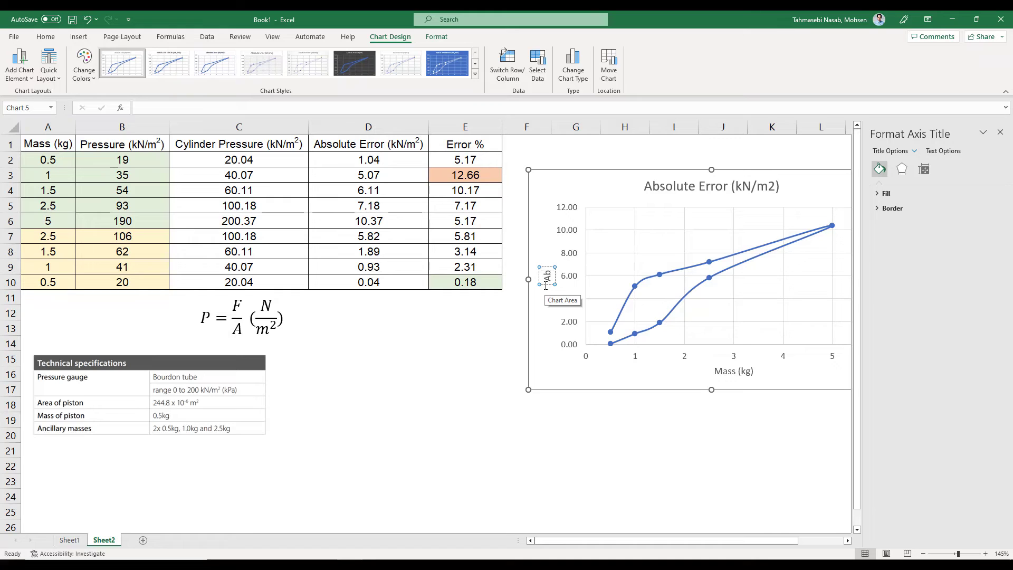
{"action": "type", "text": "solute Er"}
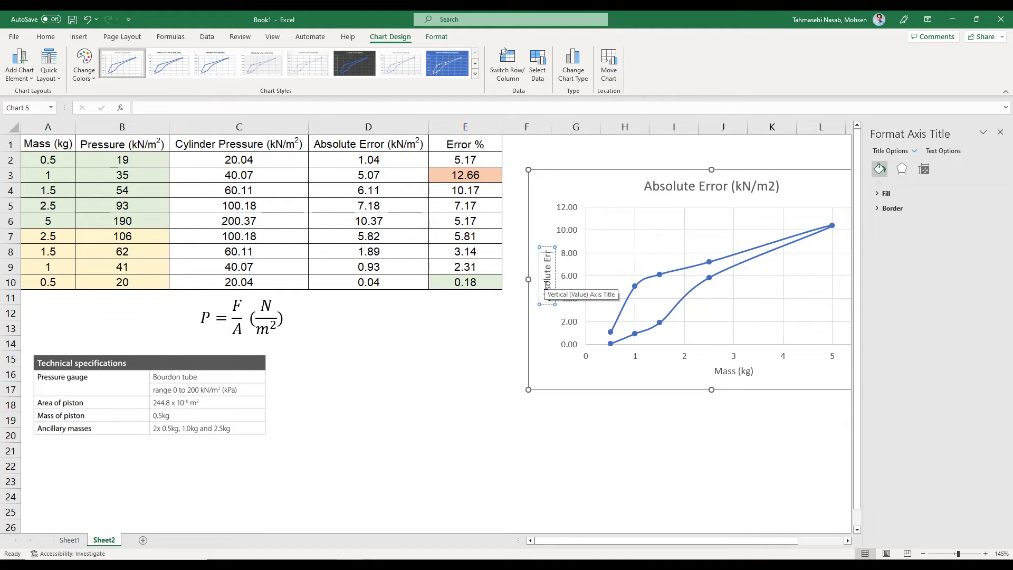
{"action": "type", "text": "ror"}
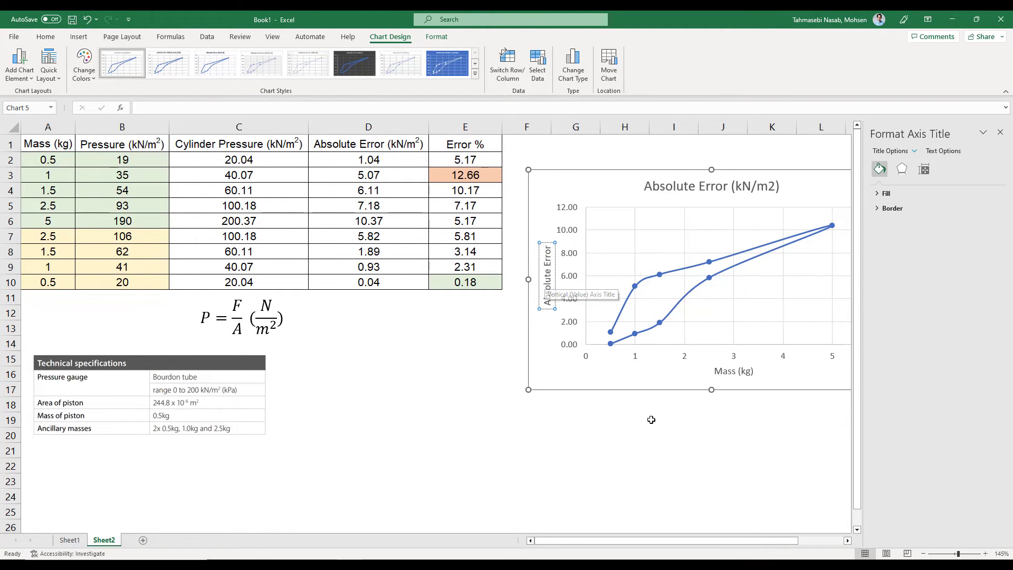
{"action": "left_click", "coordinate": [674, 420]}
{"action": "left_click", "coordinate": [999, 133]}
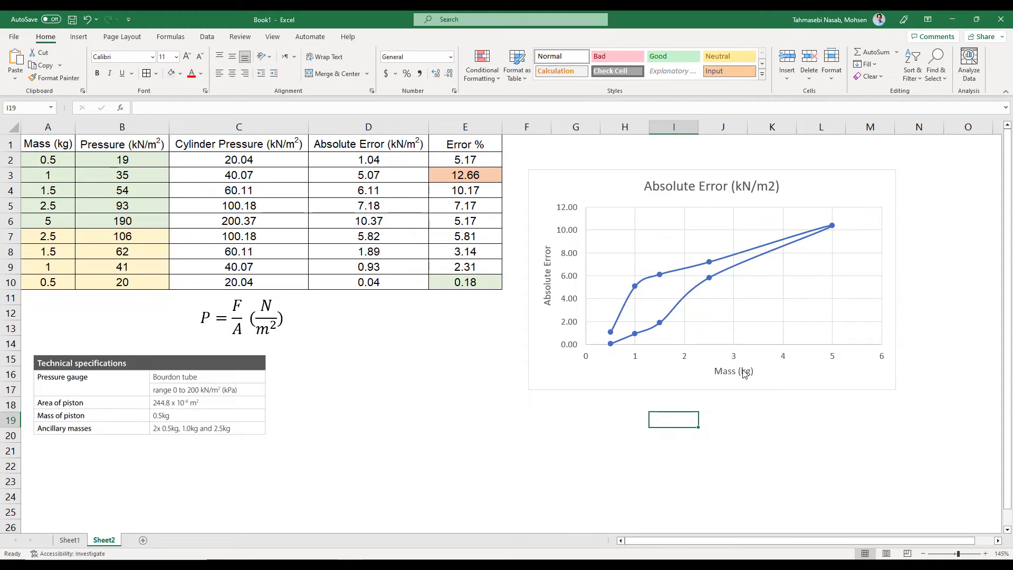
Step: Shrink the Absolute Error chart and move it up beside the table's first rows
{"action": "left_click", "coordinate": [777, 378]}
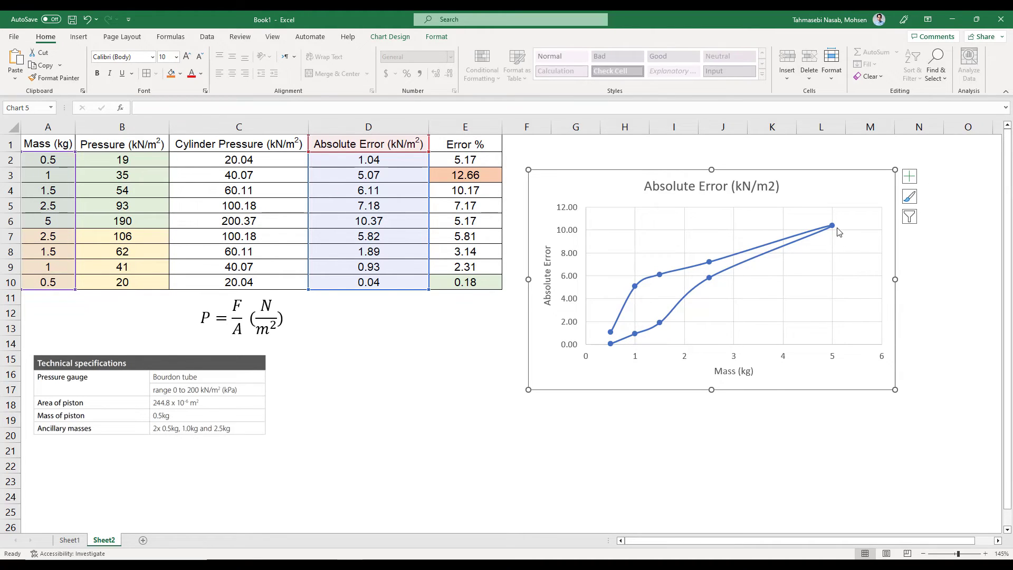
{"action": "mouse_move", "coordinate": [834, 227]}
{"action": "left_click_drag", "start_coordinate": [528, 390], "coordinate": [597, 335]}
{"action": "left_click_drag", "start_coordinate": [652, 321], "coordinate": [598, 295]}
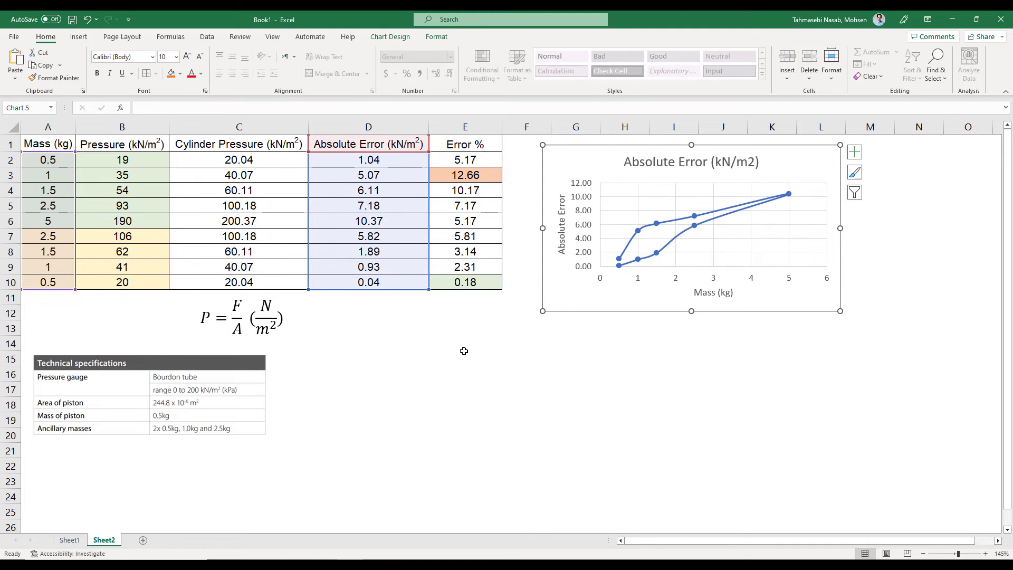
{"action": "left_click", "coordinate": [422, 343]}
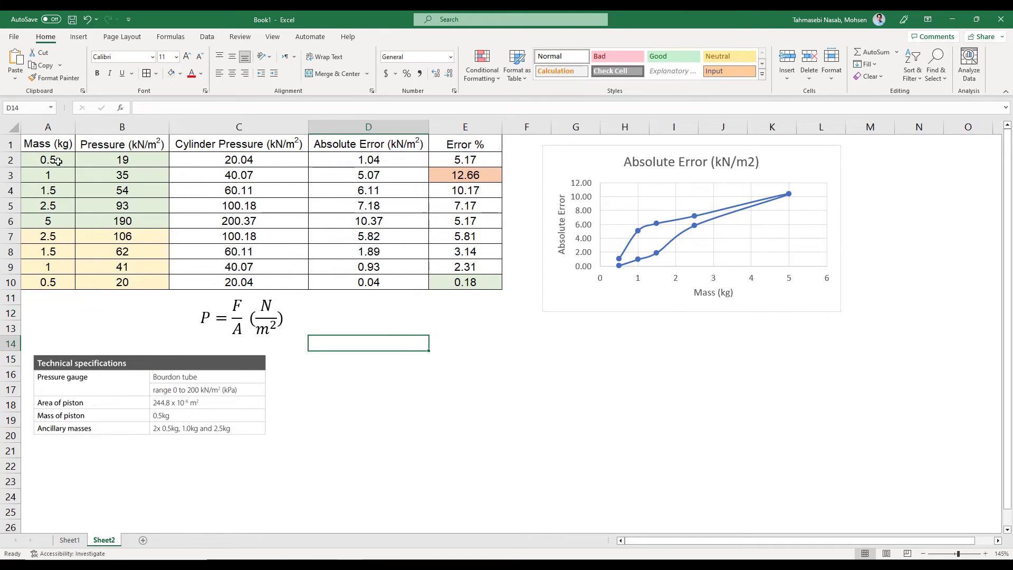
Step: Insert a smooth-line scatter chart with markers from A1:A6 and E1:E6, shrink it and place it below the table
{"action": "left_click_drag", "start_coordinate": [55, 160], "coordinate": [54, 190]}
{"action": "left_click_drag", "start_coordinate": [56, 145], "coordinate": [47, 222]}
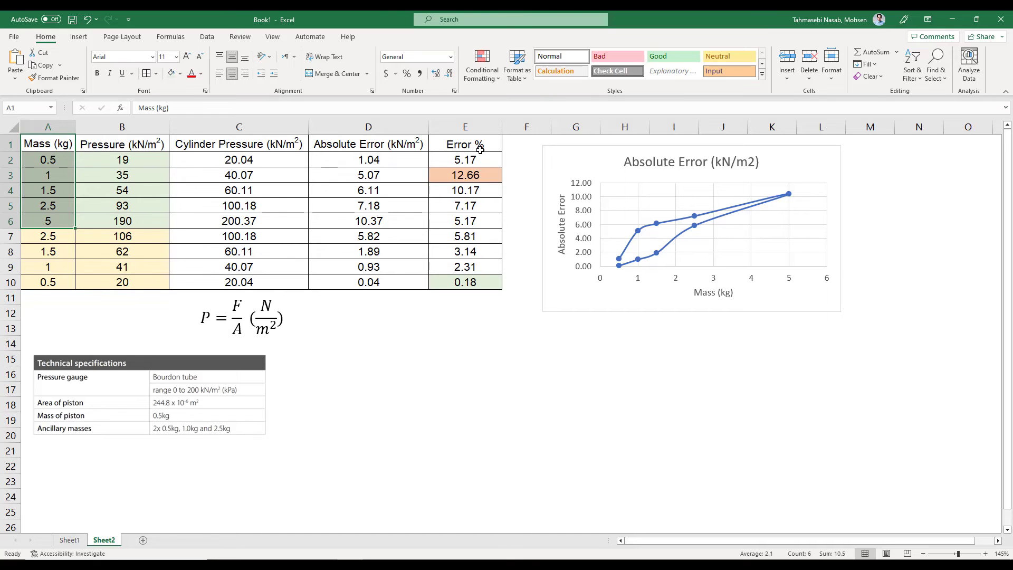
{"action": "left_click_drag", "start_coordinate": [470, 146], "coordinate": [470, 221]}
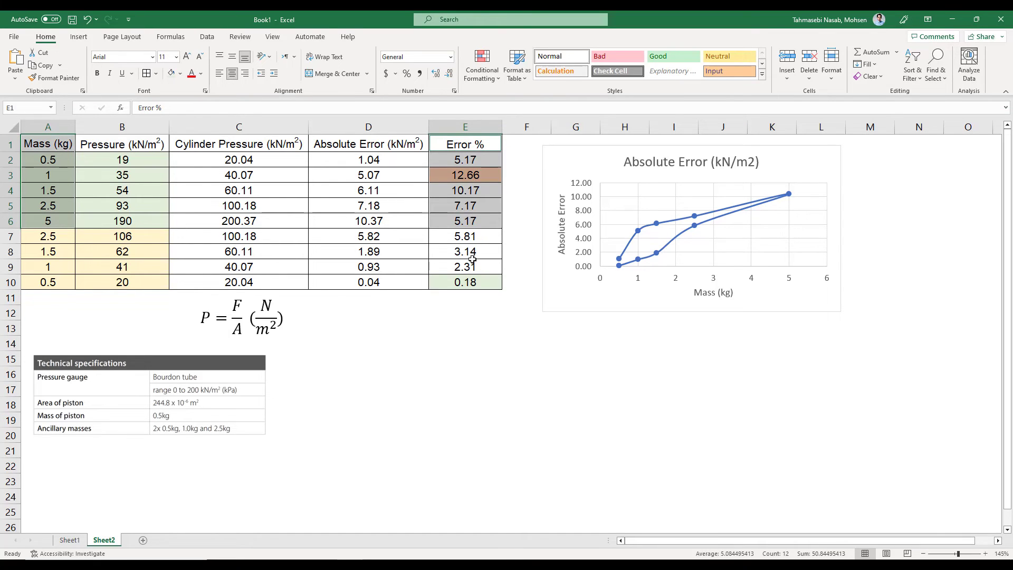
{"action": "left_click", "coordinate": [80, 38]}
{"action": "left_click", "coordinate": [491, 76]}
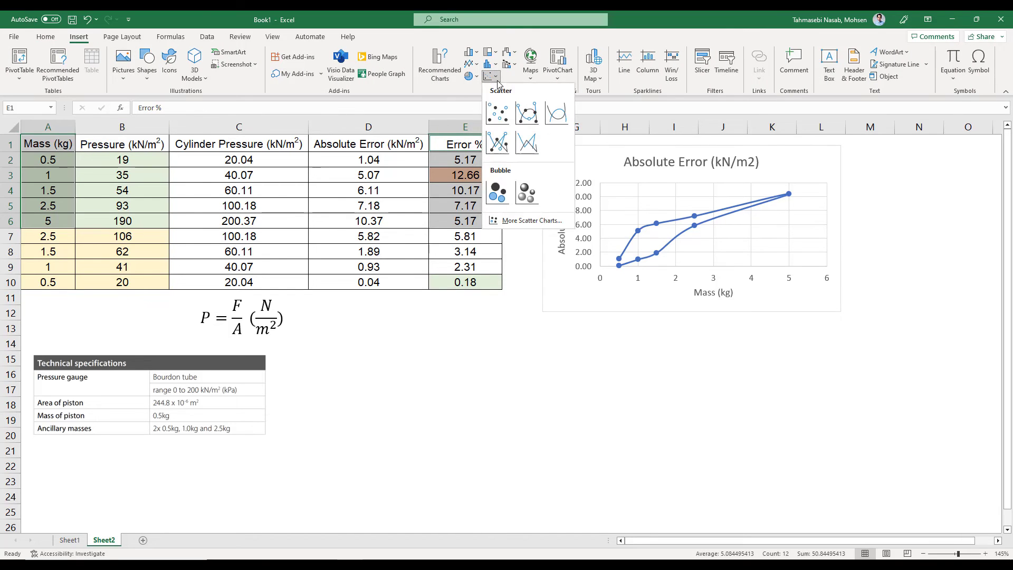
{"action": "left_click", "coordinate": [528, 110]}
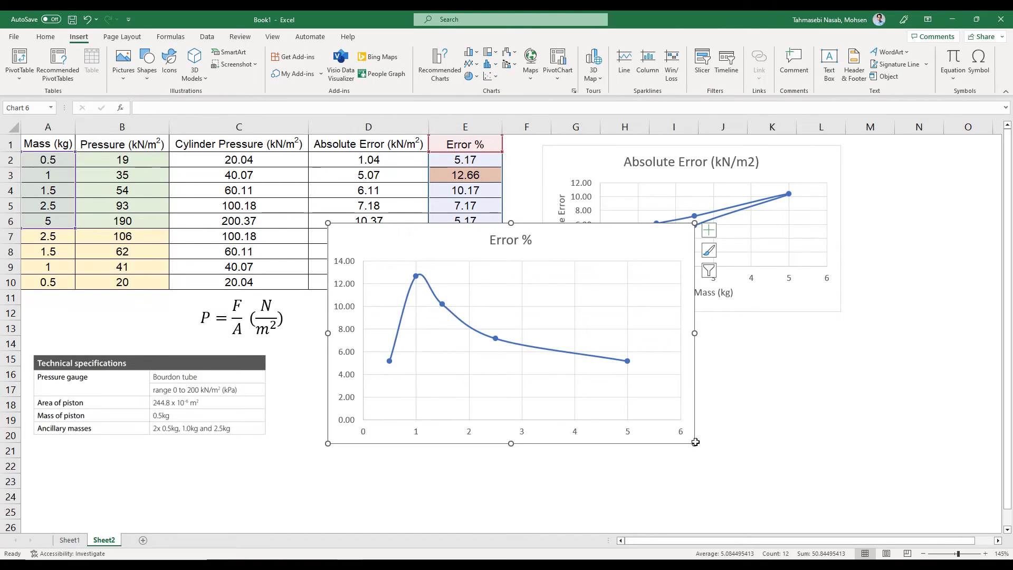
{"action": "left_click_drag", "start_coordinate": [695, 445], "coordinate": [586, 381]}
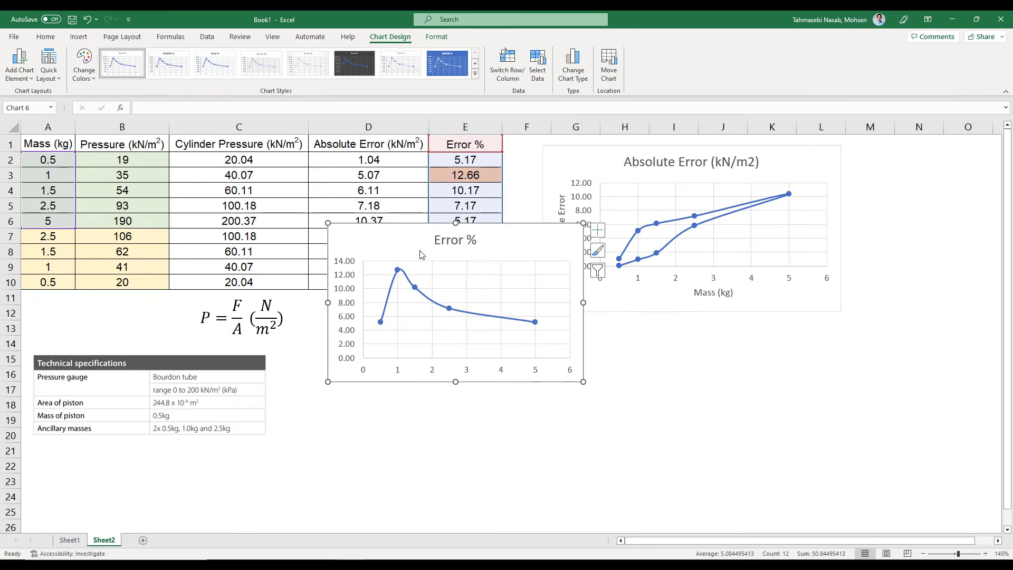
{"action": "left_click_drag", "start_coordinate": [422, 255], "coordinate": [380, 337]}
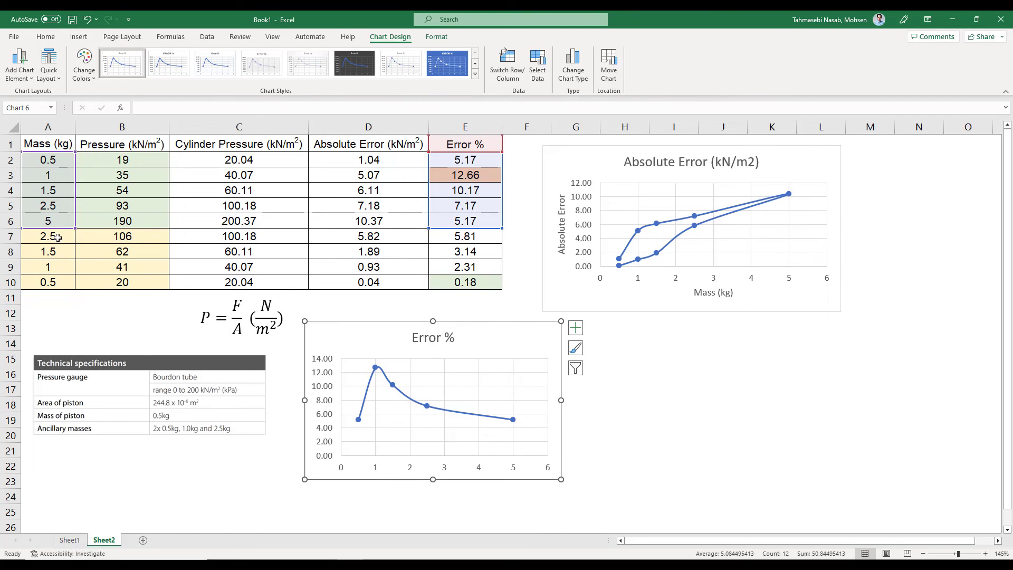
Step: Insert a smooth-line scatter chart with markers from A7:A10 and E7:E10, sized like the Error % chart and placed beside it
{"action": "left_click_drag", "start_coordinate": [57, 237], "coordinate": [63, 282]}
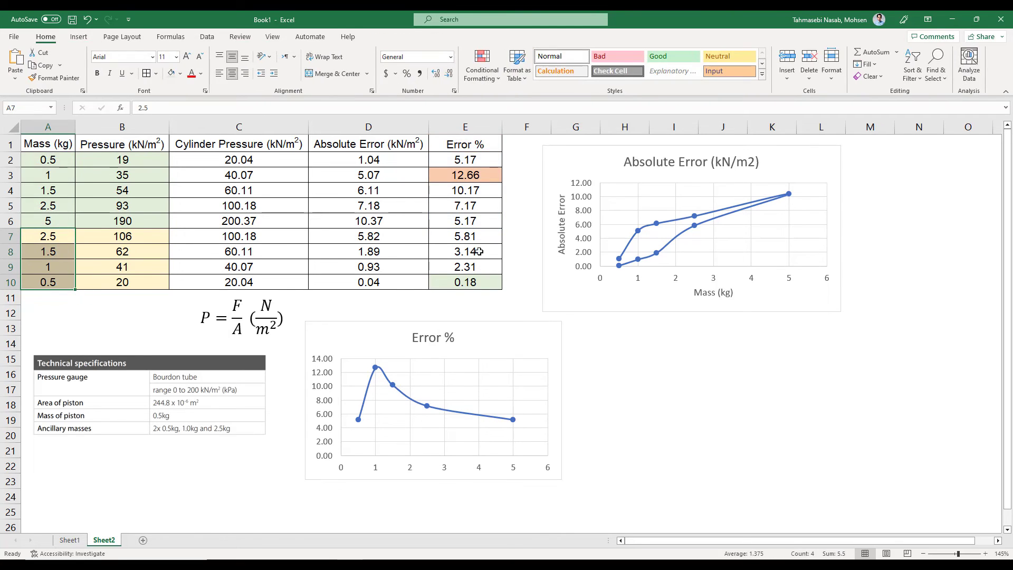
{"action": "left_click_drag", "start_coordinate": [462, 238], "coordinate": [464, 282]}
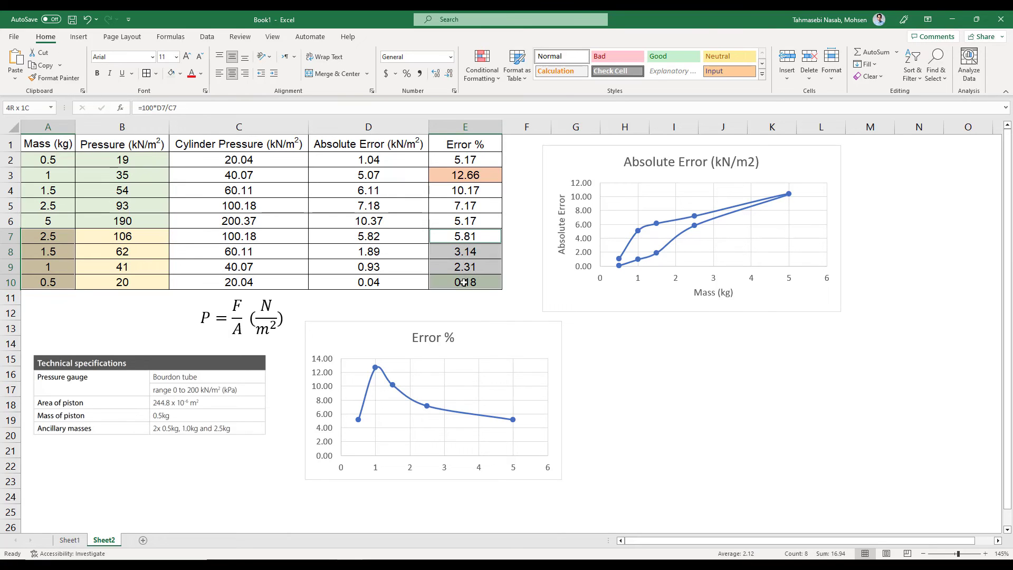
{"action": "left_click", "coordinate": [78, 36]}
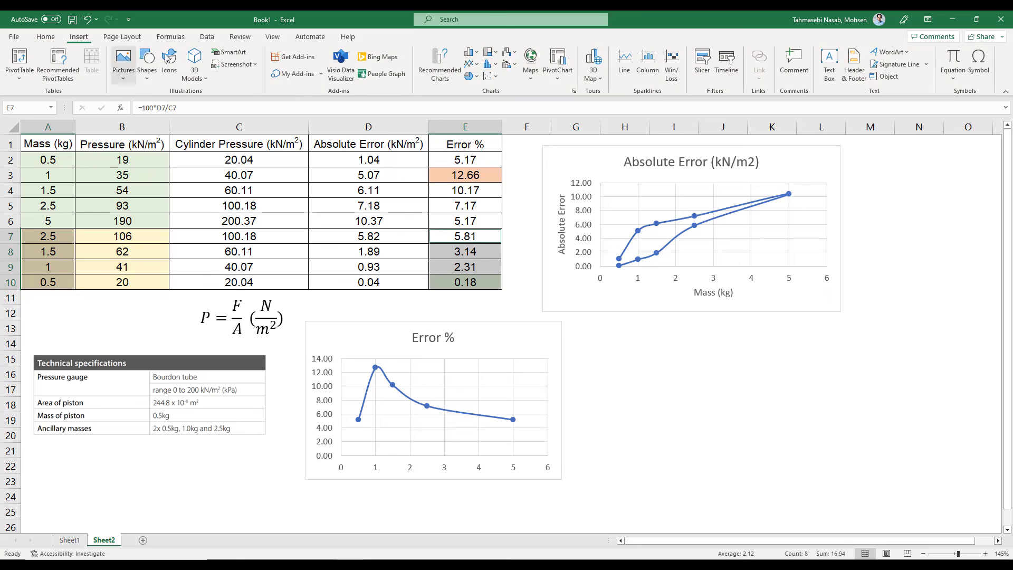
{"action": "left_click", "coordinate": [491, 77]}
{"action": "left_click", "coordinate": [527, 112]}
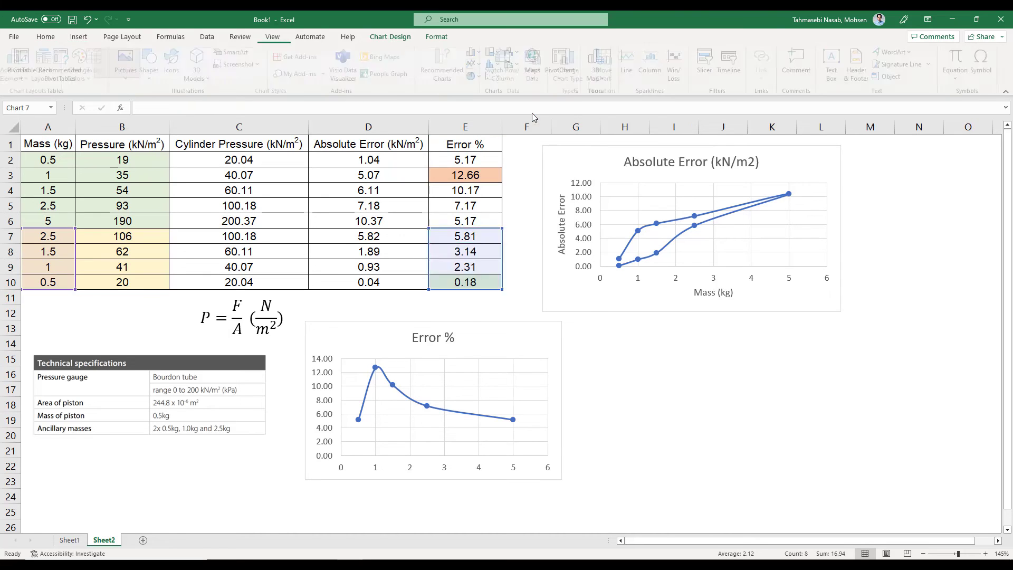
{"action": "left_click_drag", "start_coordinate": [336, 228], "coordinate": [600, 331]}
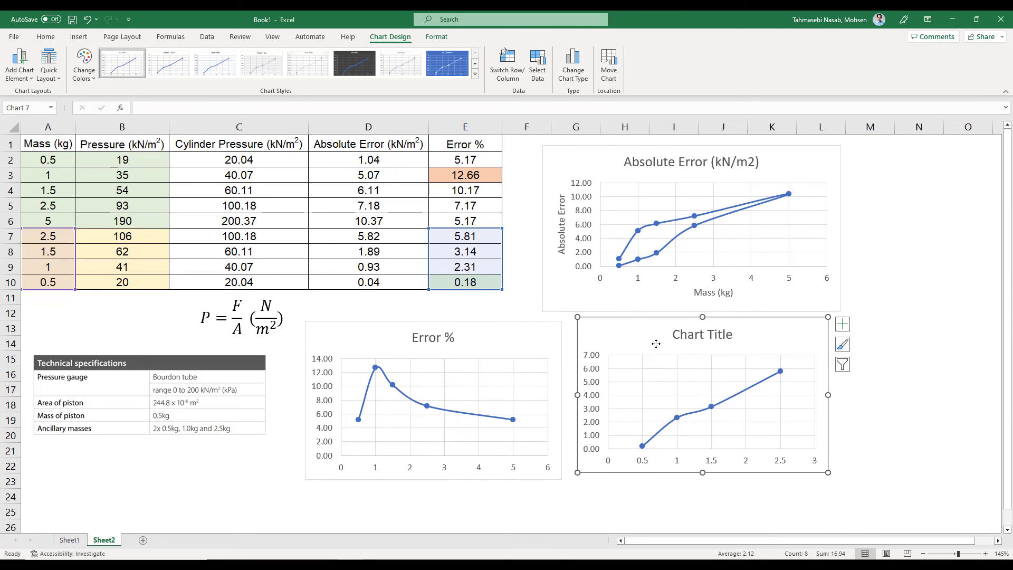
Step: Title the scatter chart of the A7:A10 masses and E7:E10 errors "Error % for unloading"
{"action": "double_click", "coordinate": [689, 338]}
{"action": "triple_click", "coordinate": [695, 338]}
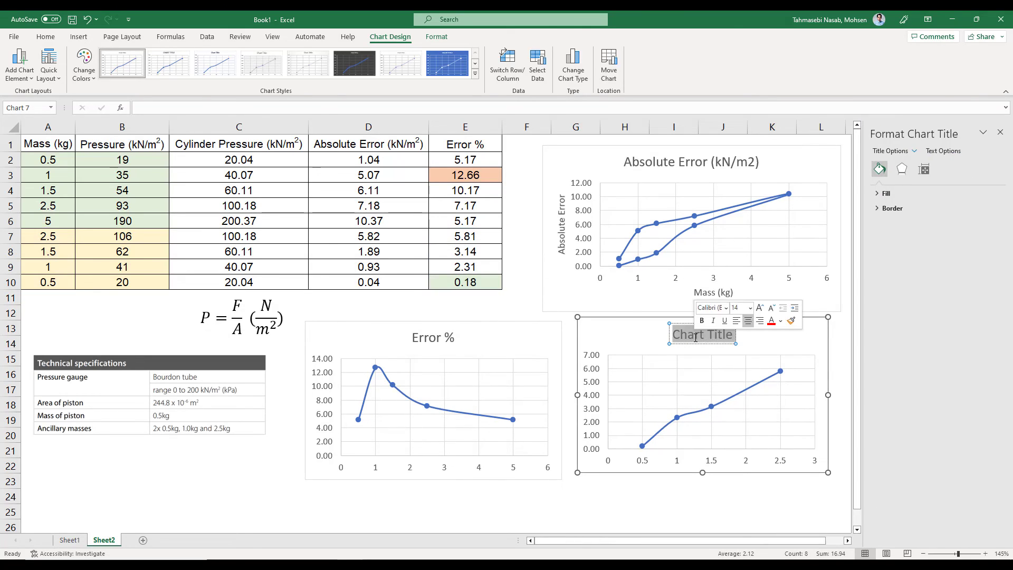
{"action": "type", "text": "Error"}
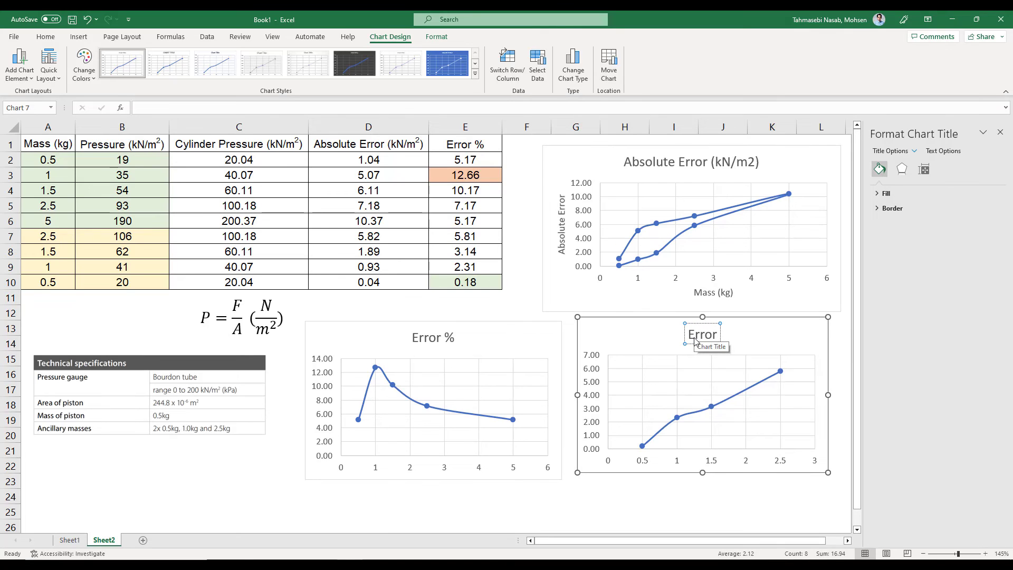
{"action": "type", "text": " % for"}
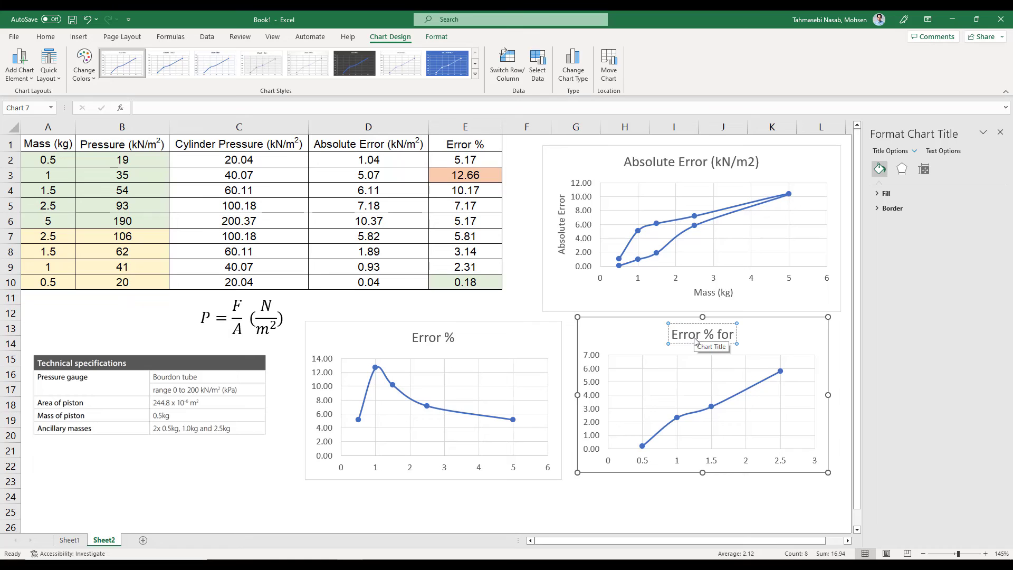
{"action": "type", "text": " unloading"}
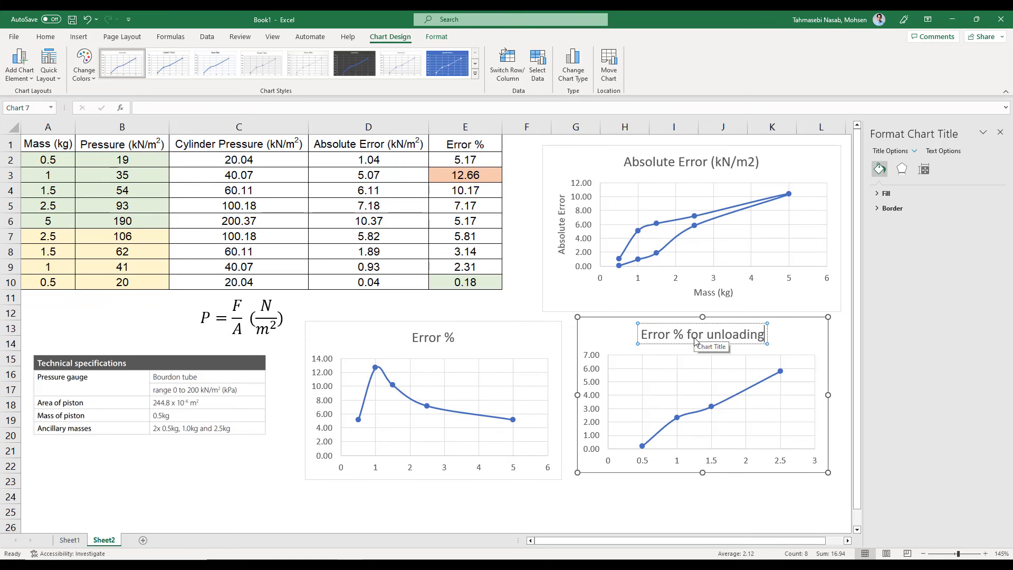
{"action": "left_click", "coordinate": [723, 506]}
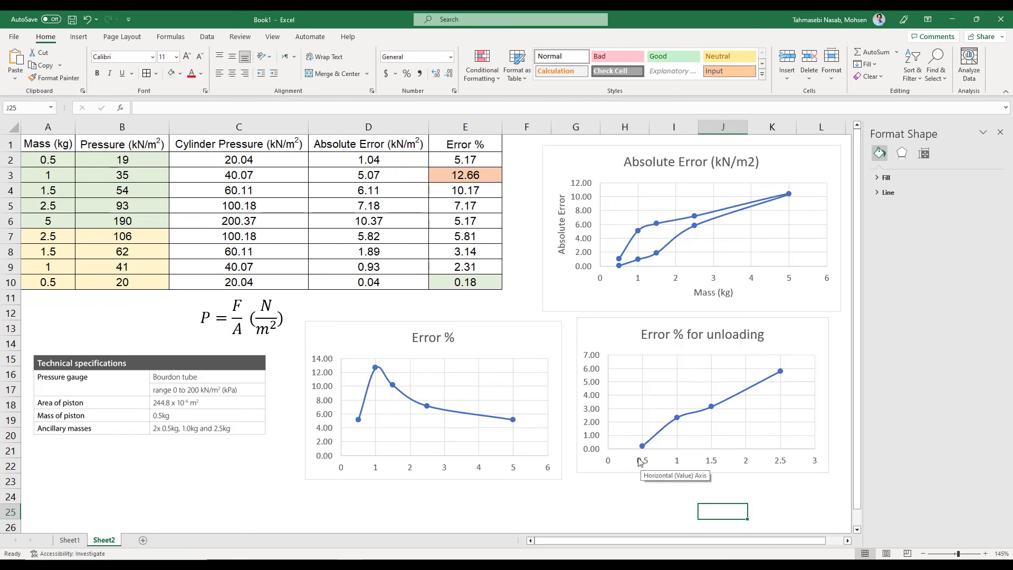
{"action": "left_click", "coordinate": [45, 280]}
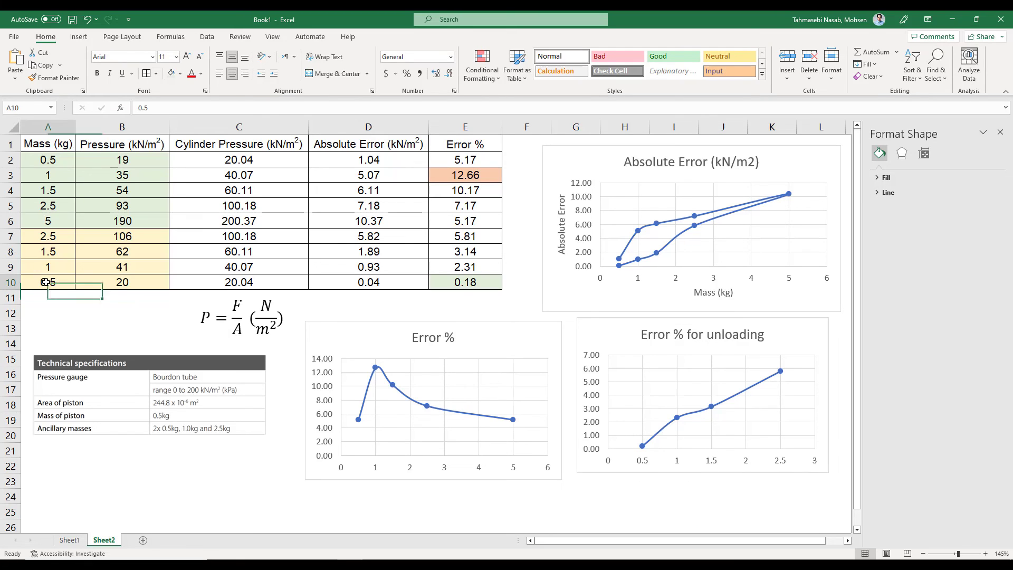
{"action": "left_click", "coordinate": [467, 285]}
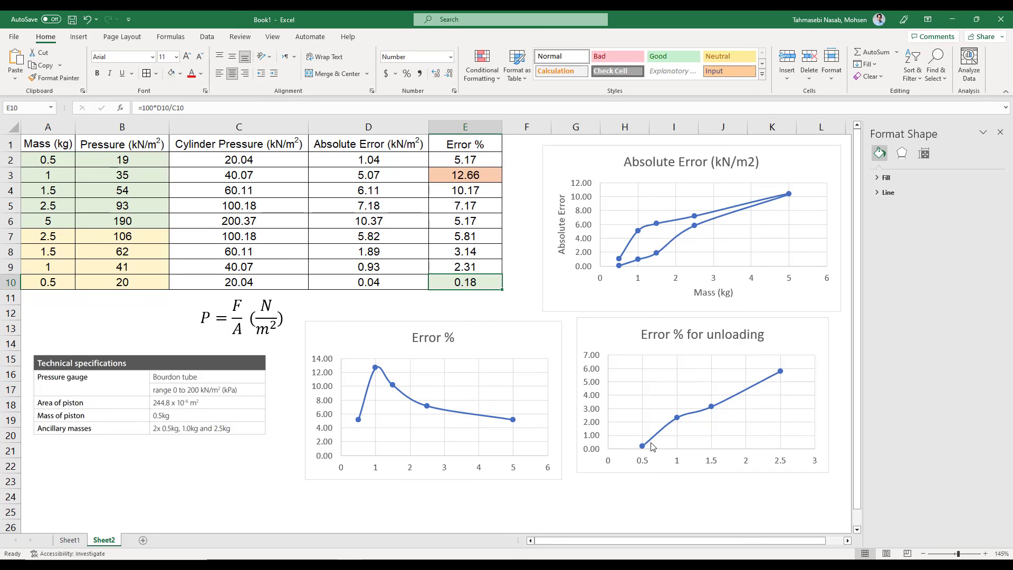
Step: Move the Absolute Error chart farther from the table to free column G, and calculate the average of E2:E10 in G2
{"action": "mouse_move", "coordinate": [649, 446]}
{"action": "mouse_move", "coordinate": [782, 375]}
{"action": "left_click", "coordinate": [1000, 132]}
{"action": "left_click_drag", "start_coordinate": [565, 158], "coordinate": [647, 161]}
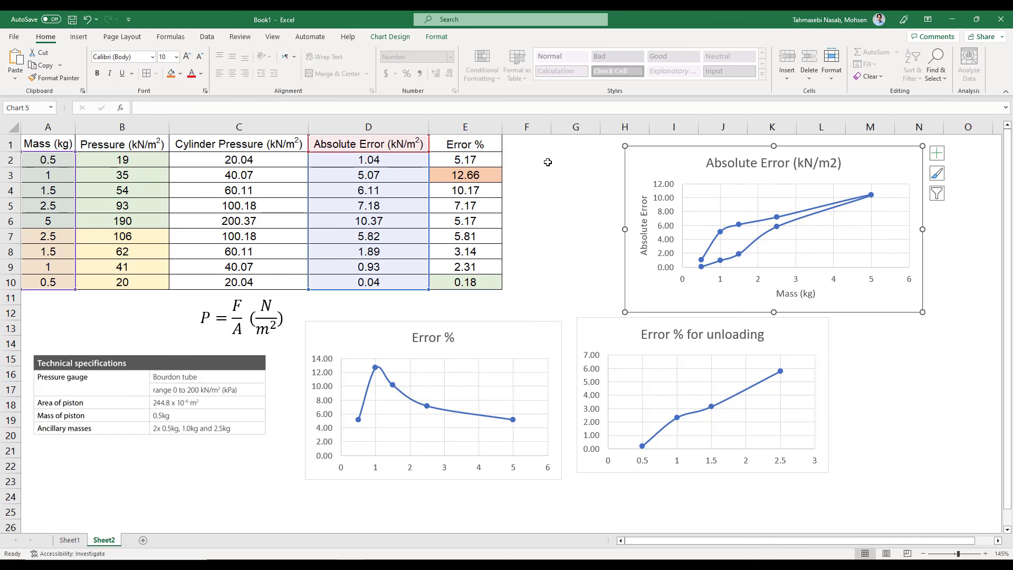
{"action": "left_click", "coordinate": [569, 162]}
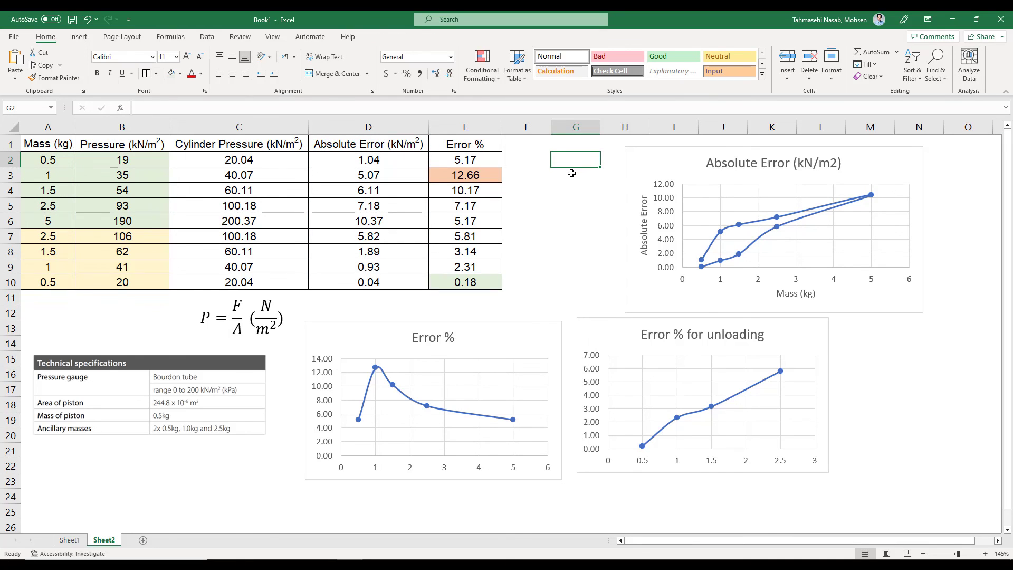
{"action": "type", "text": "="}
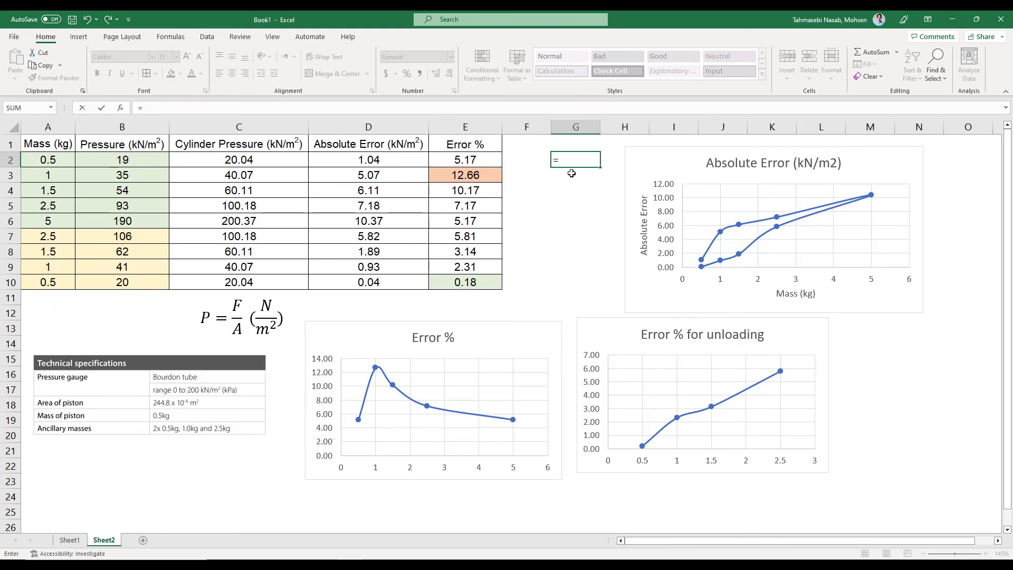
{"action": "type", "text": "averag"}
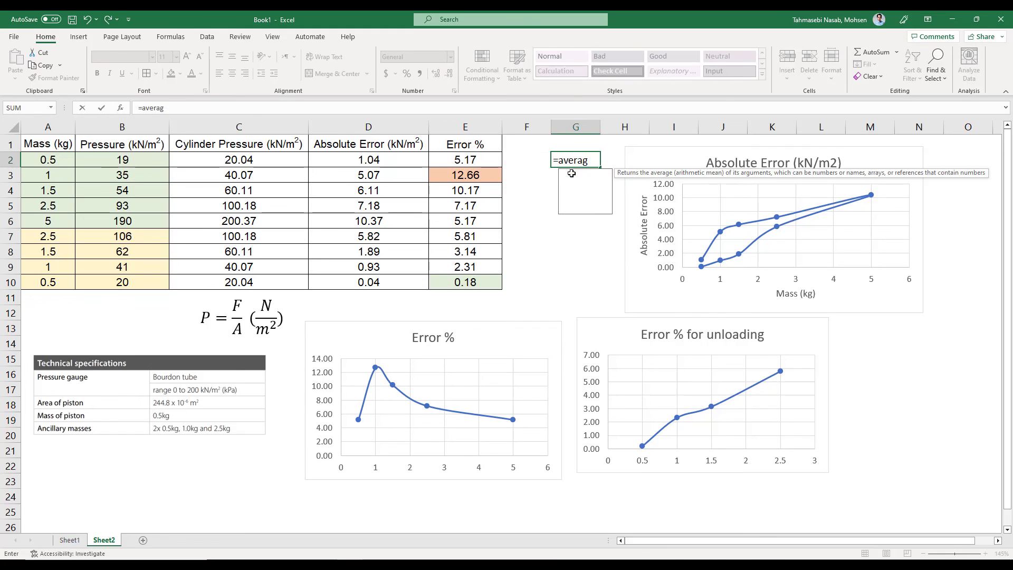
{"action": "type", "text": "e("}
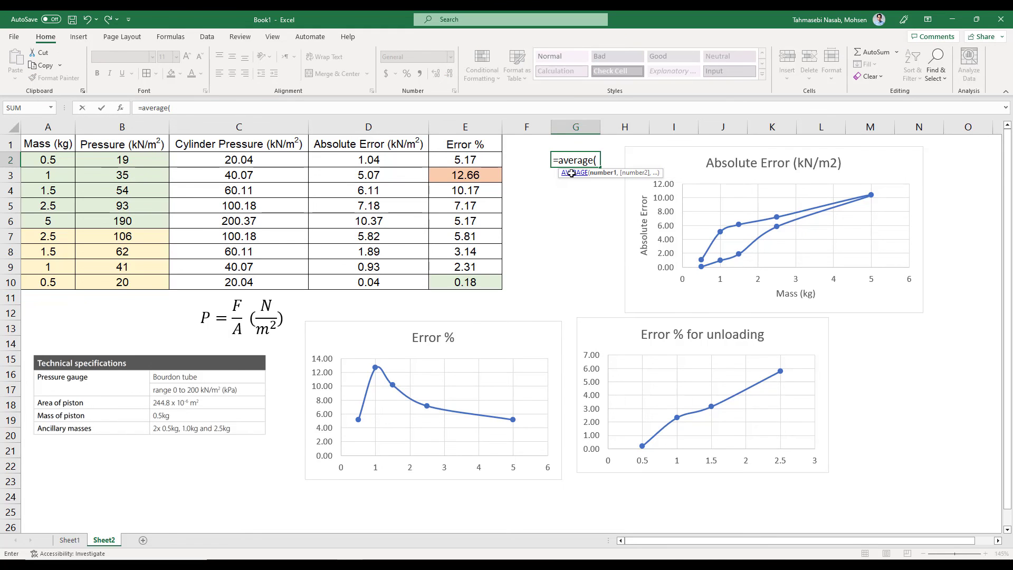
{"action": "left_click_drag", "start_coordinate": [466, 160], "coordinate": [472, 284]}
{"action": "key", "text": "Return"}
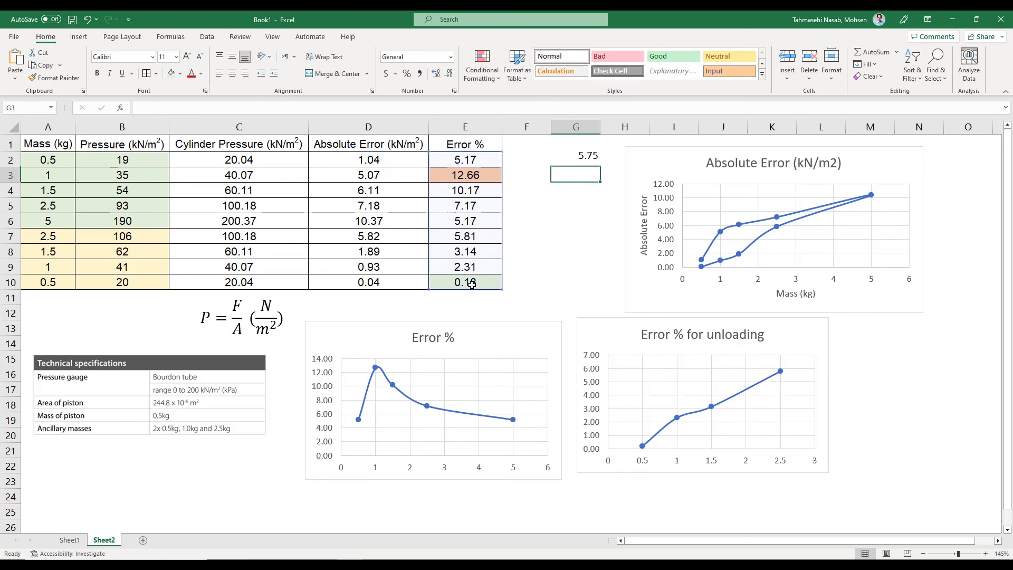
{"action": "left_click", "coordinate": [588, 192]}
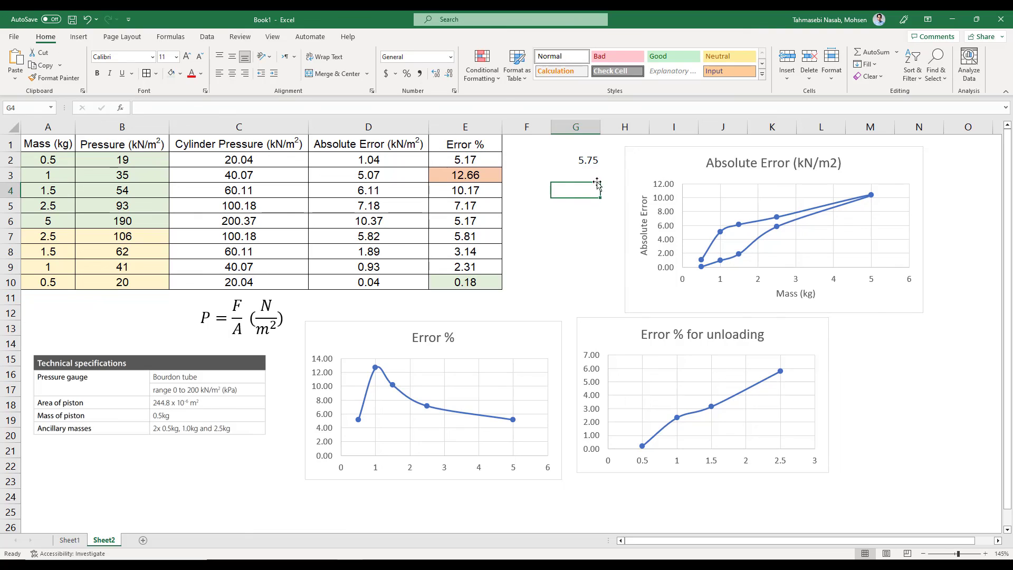
{"action": "left_click", "coordinate": [597, 162]}
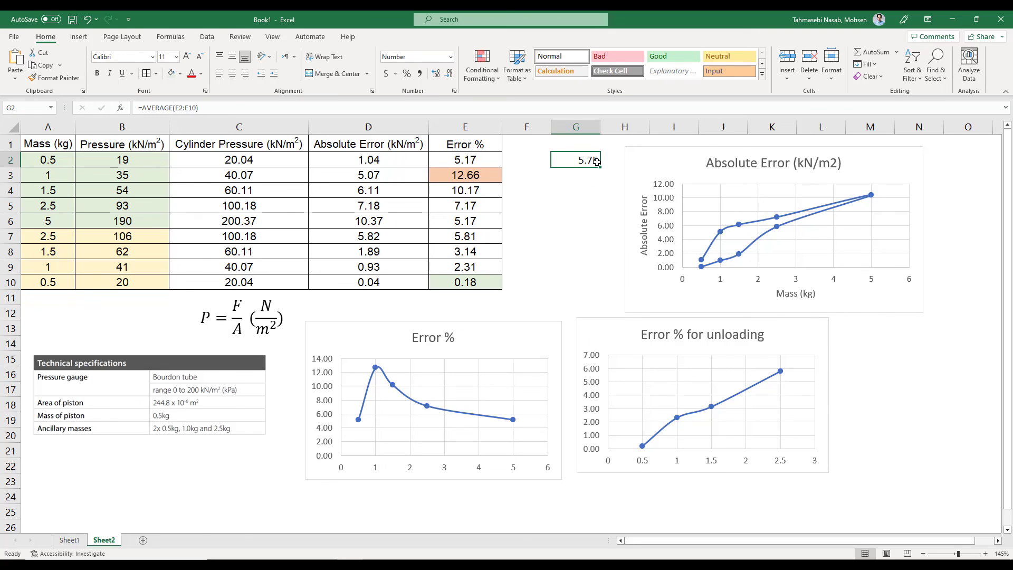